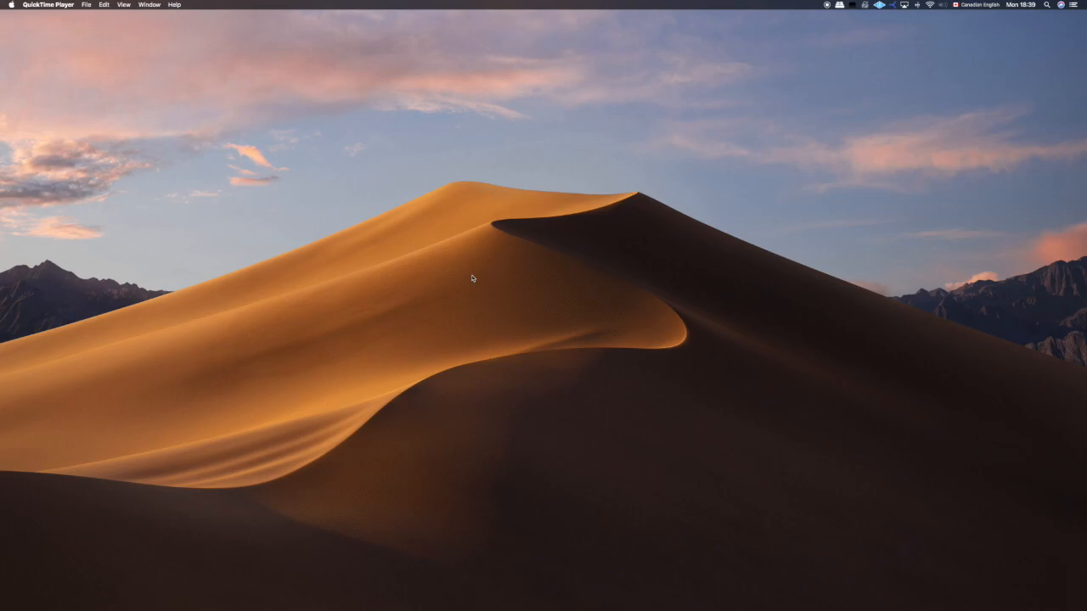
- Restore the minimized Logic Pro X project window and the BeatBuddy Manager window showing the Thor song
mouse_move(965, 600)
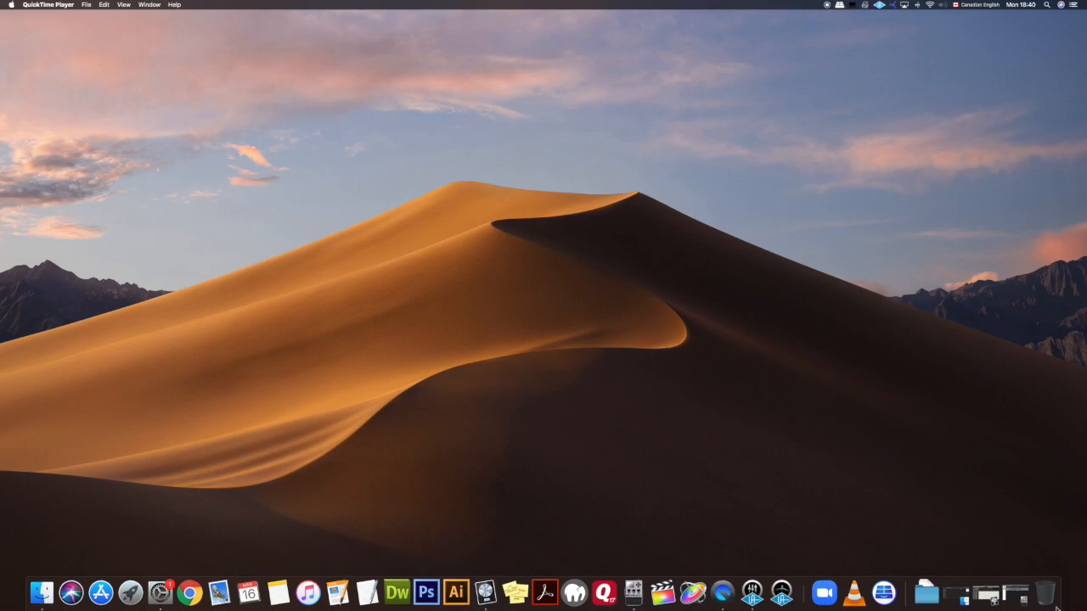
click(999, 596)
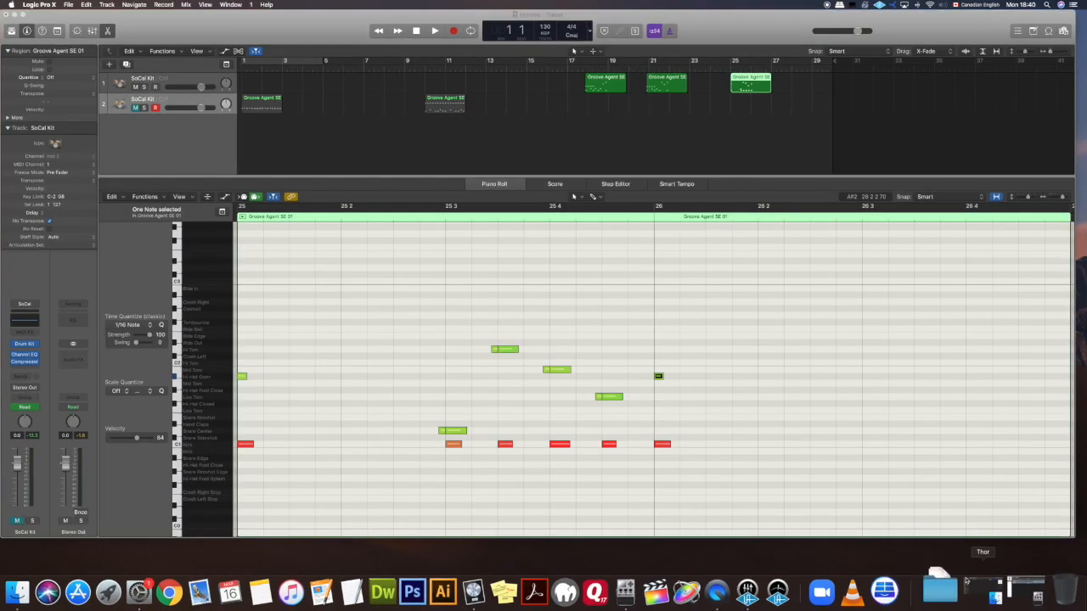
click(1007, 596)
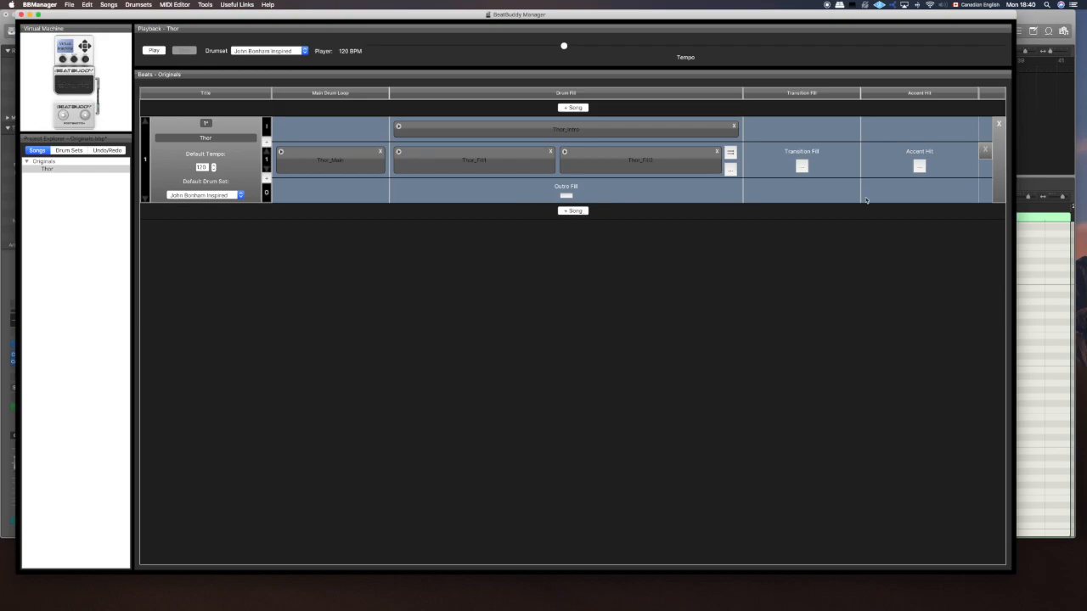
- Switch to Logic Pro X and inspect the three regions at bars 18, 21 and 25 on the first SoCal Kit track
click(1038, 18)
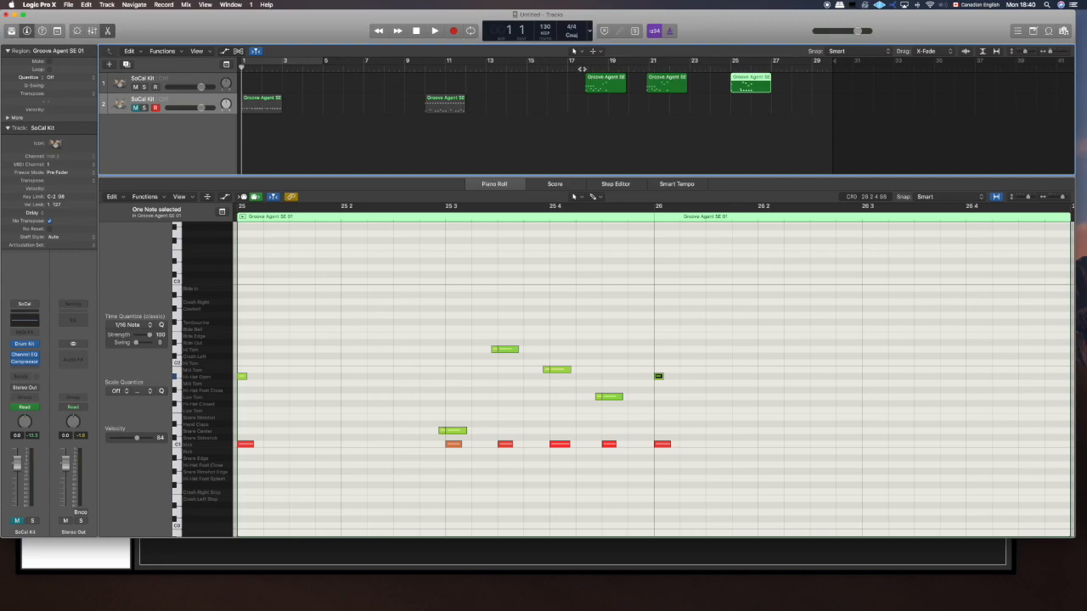
drag(582, 66, 592, 66)
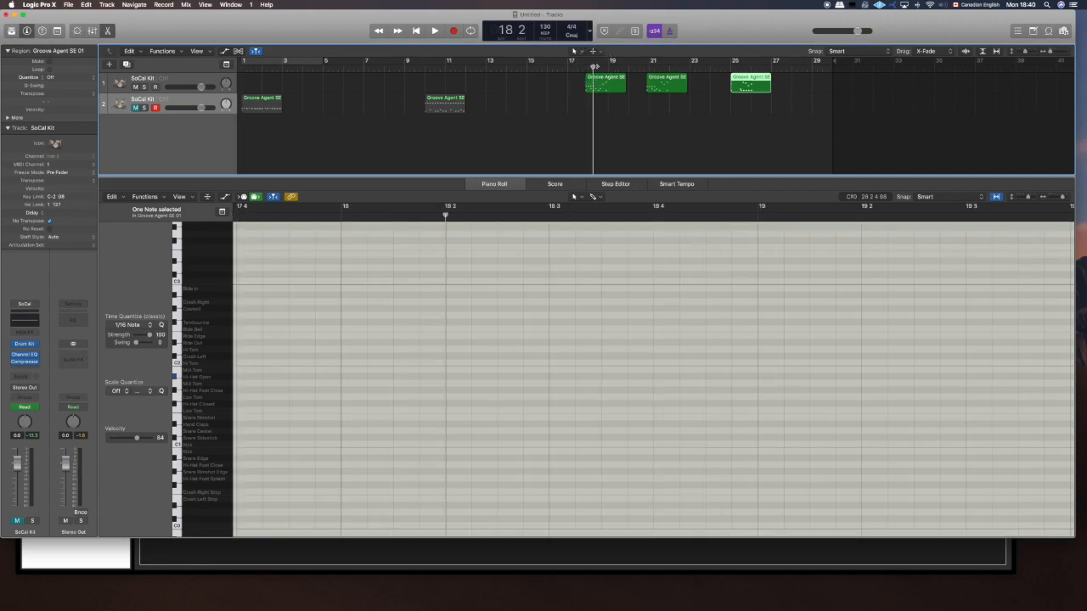
click(608, 85)
click(661, 79)
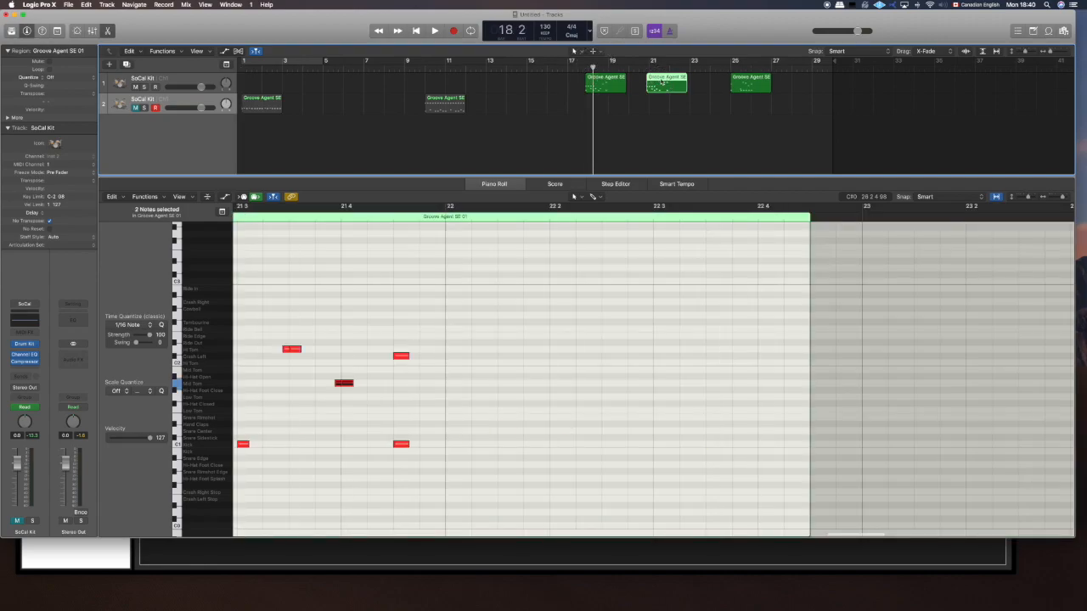
click(758, 83)
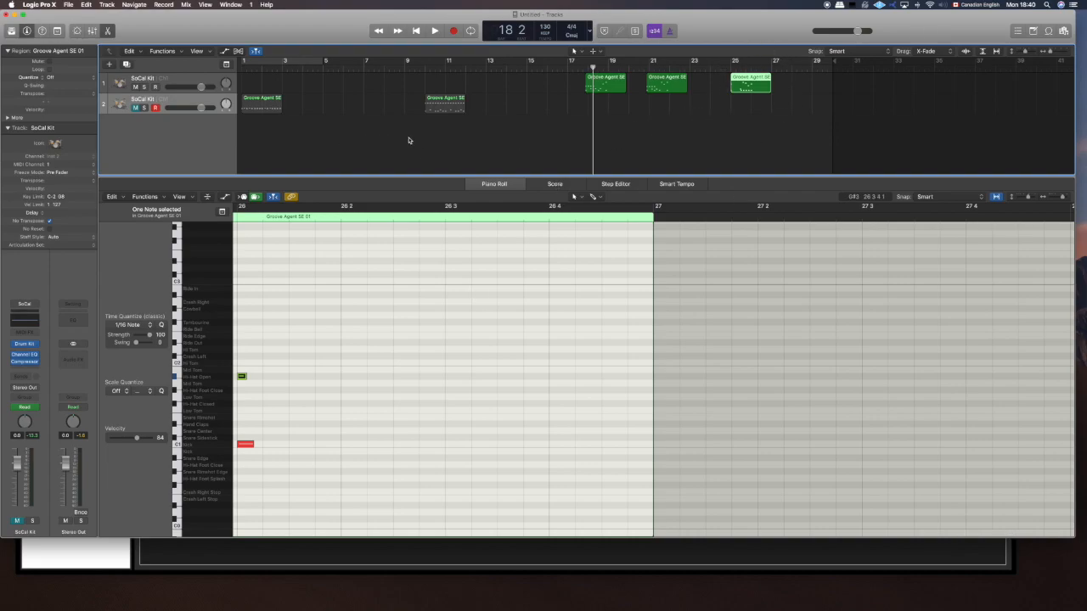
- Switch to BeatBuddy Manager and add a second part to the Thor song below its existing part
mouse_move(653, 608)
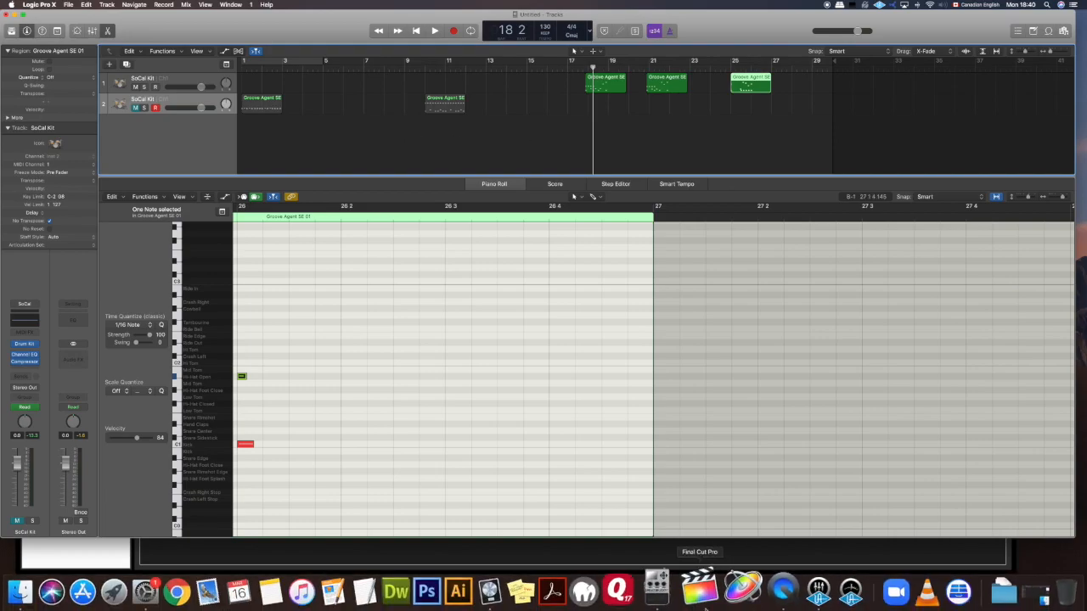
click(668, 605)
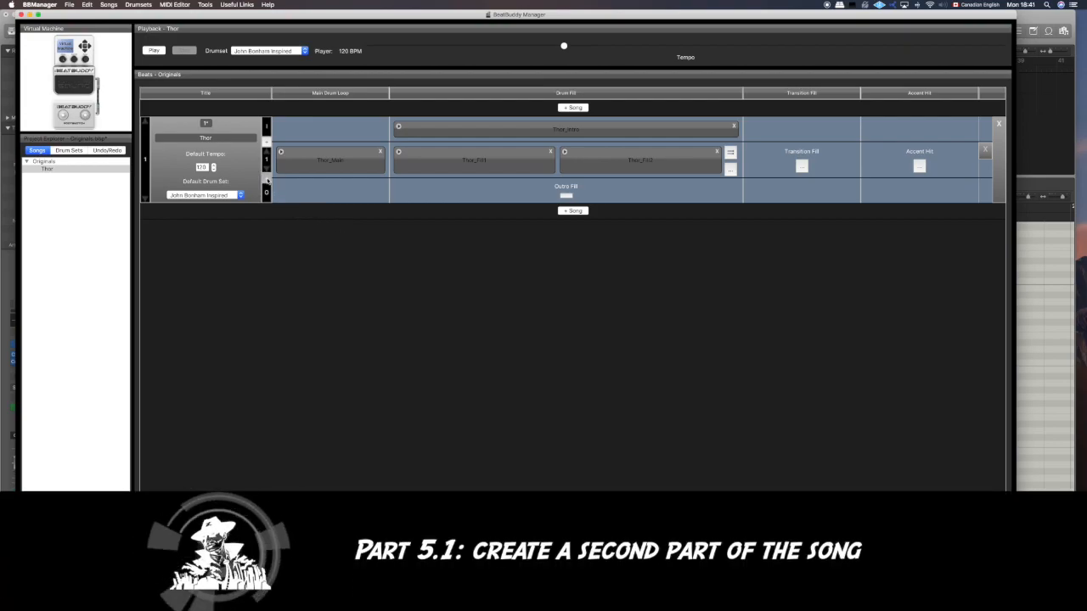
click(264, 177)
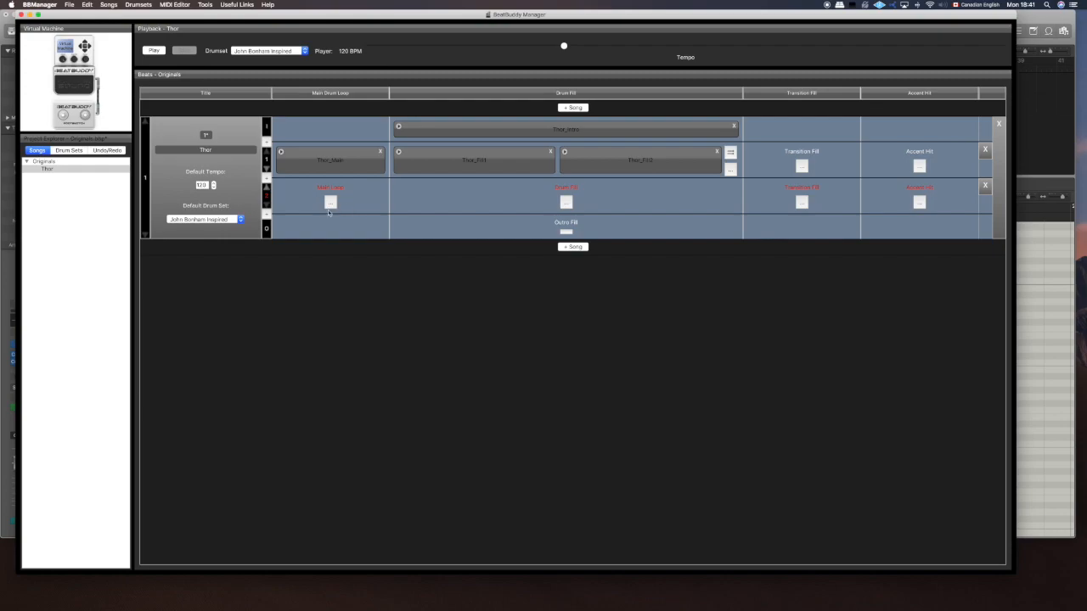
- Switch to Logic Pro X, mute the first SoCal Kit track and unmute the second one
mouse_move(814, 609)
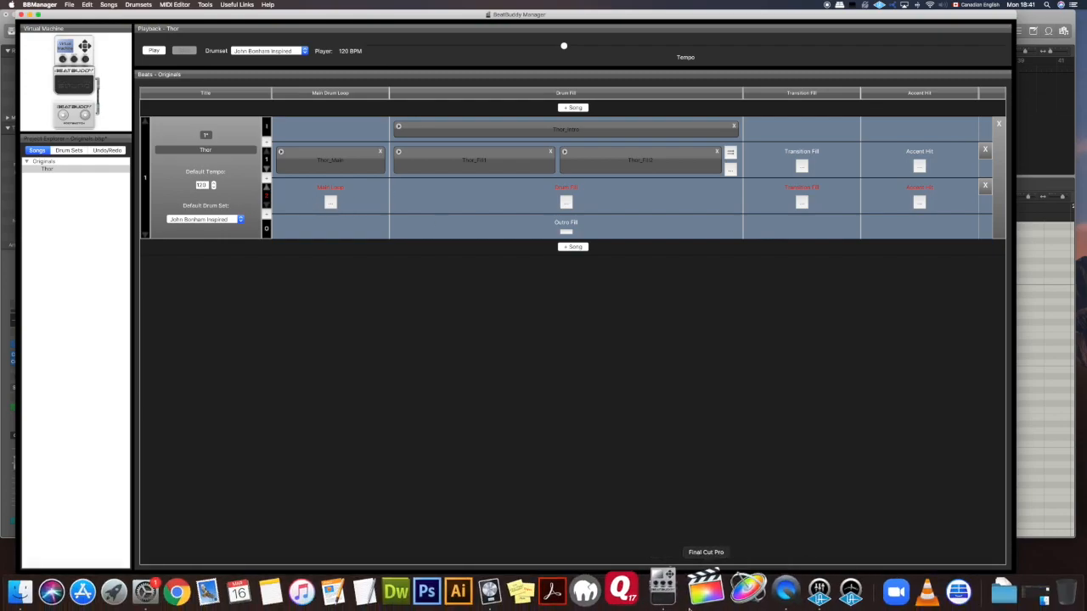
click(513, 586)
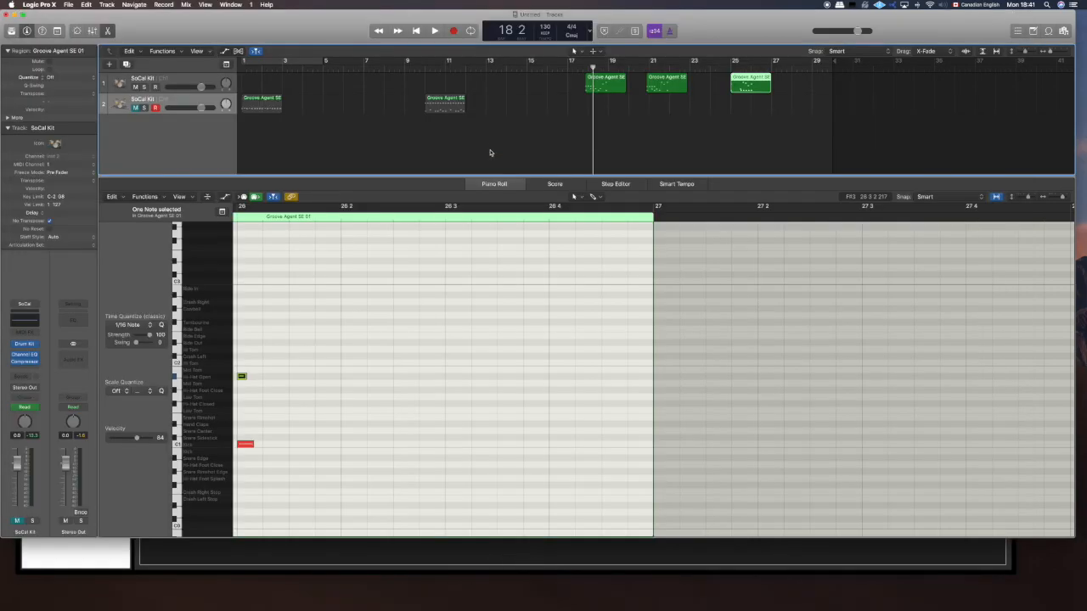
click(135, 87)
click(135, 108)
- Play the second track's region at bar 1 and return the playhead to the project start
drag(309, 67, 218, 68)
click(265, 104)
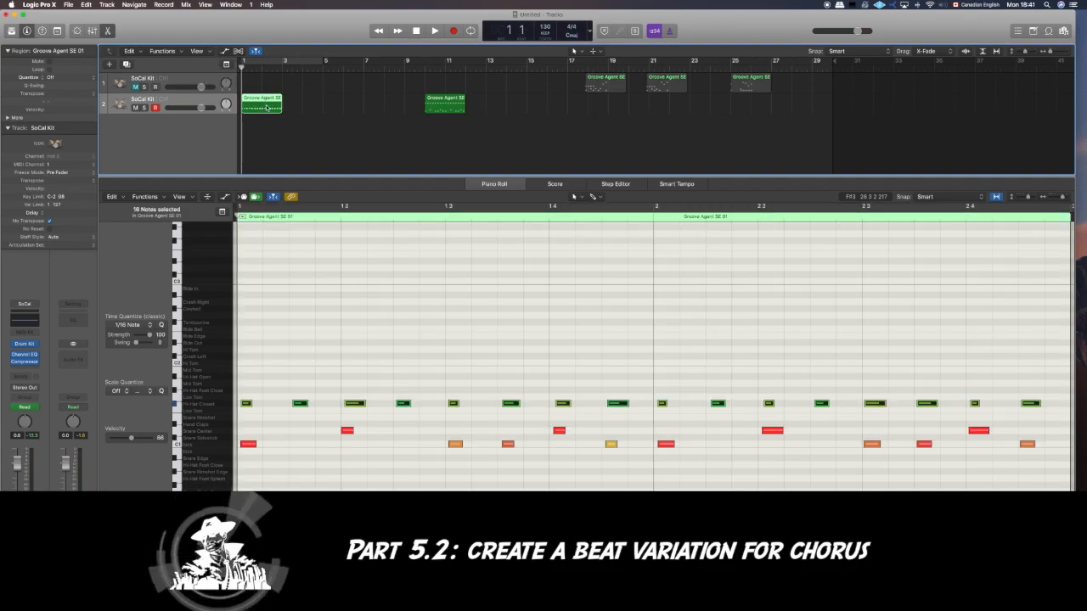
key(space)
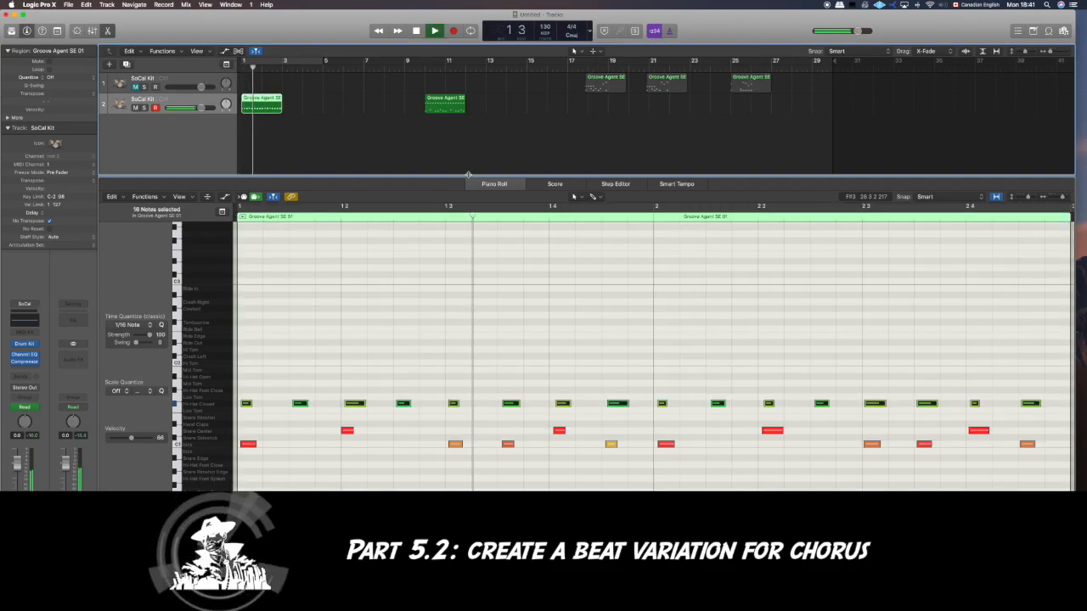
key(space)
key(Return)
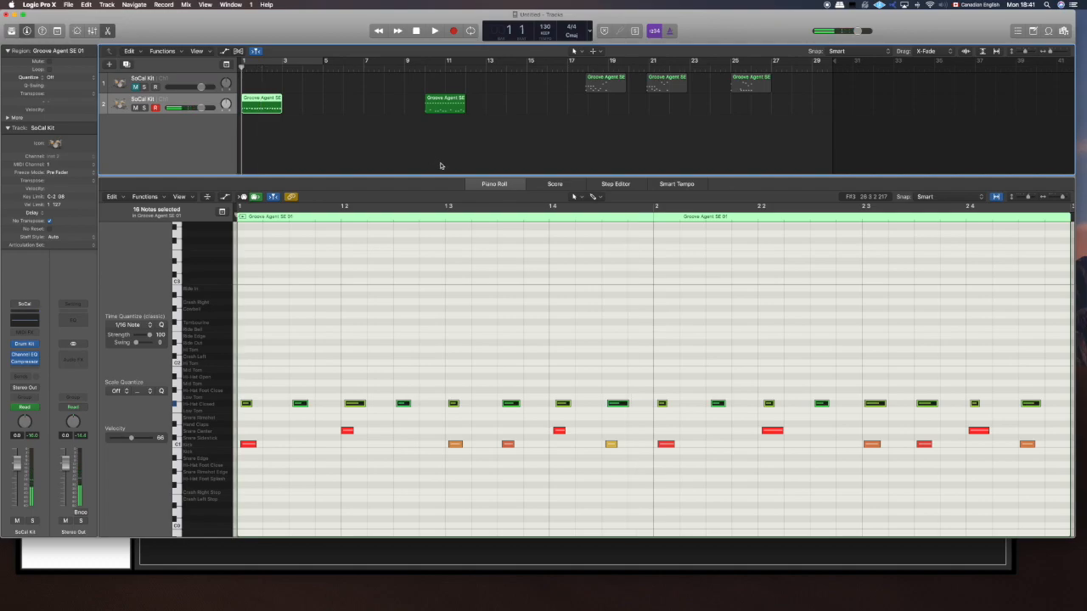
- Examine the Ride Bell notes of the second track's region at bar 10 and play it from just before its start
click(423, 66)
click(448, 111)
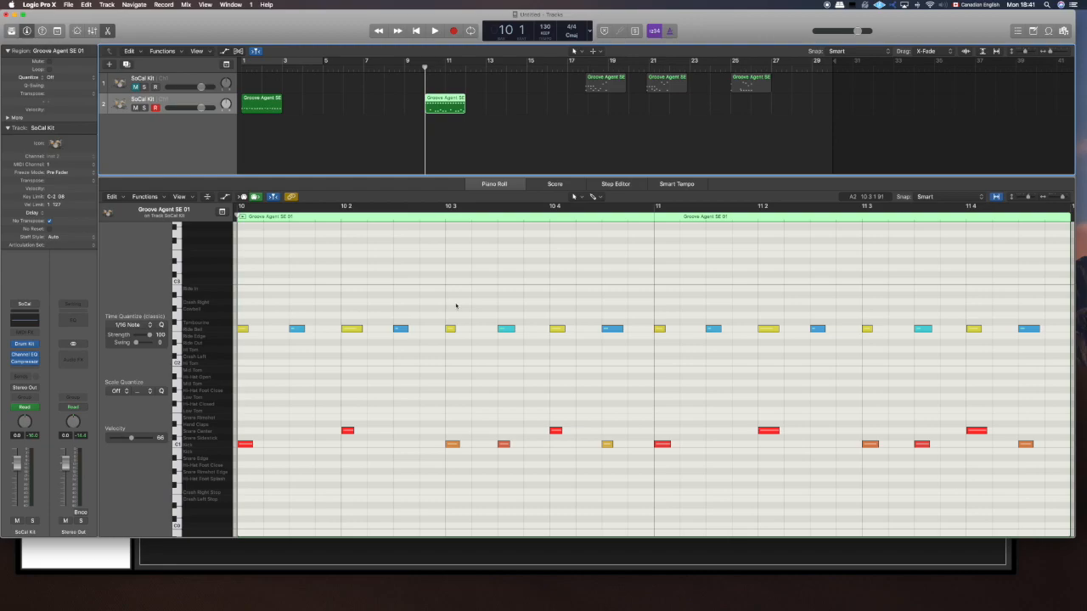
scroll(456, 306, left, 5)
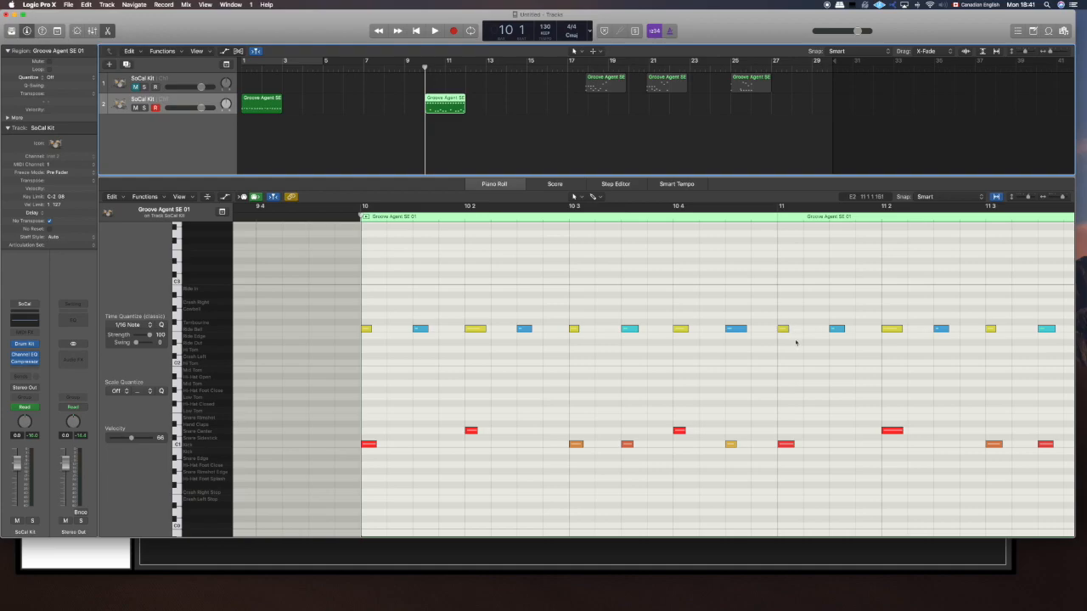
drag(796, 359, 679, 308)
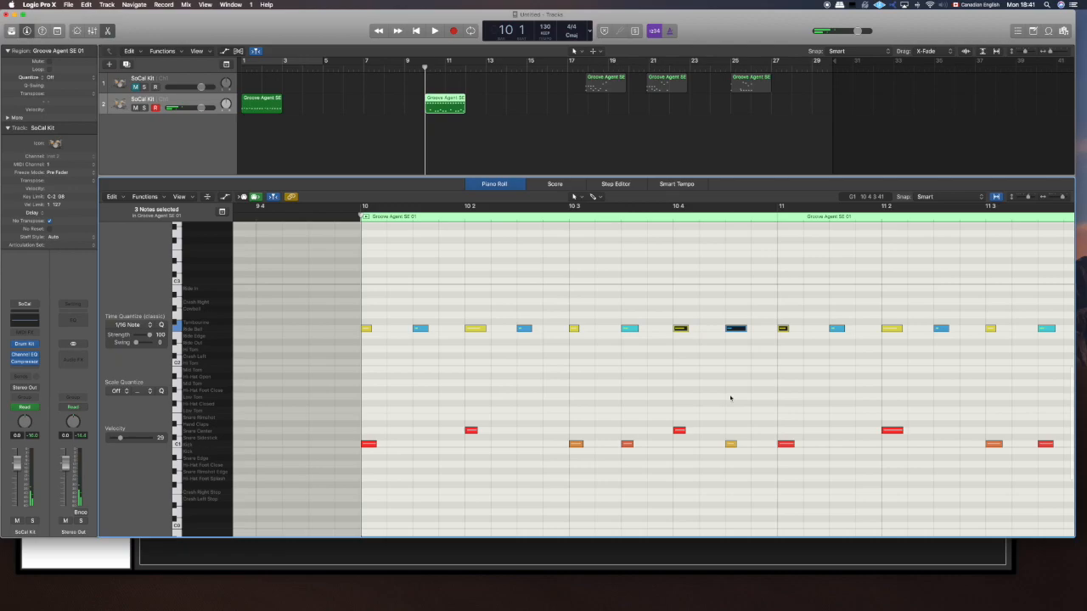
click(351, 215)
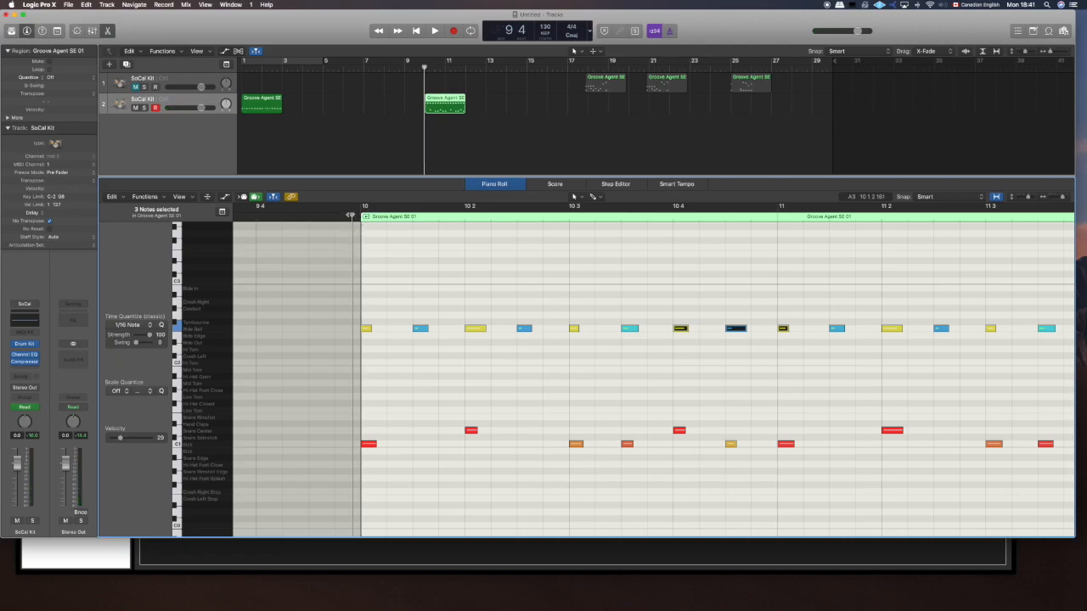
key(space)
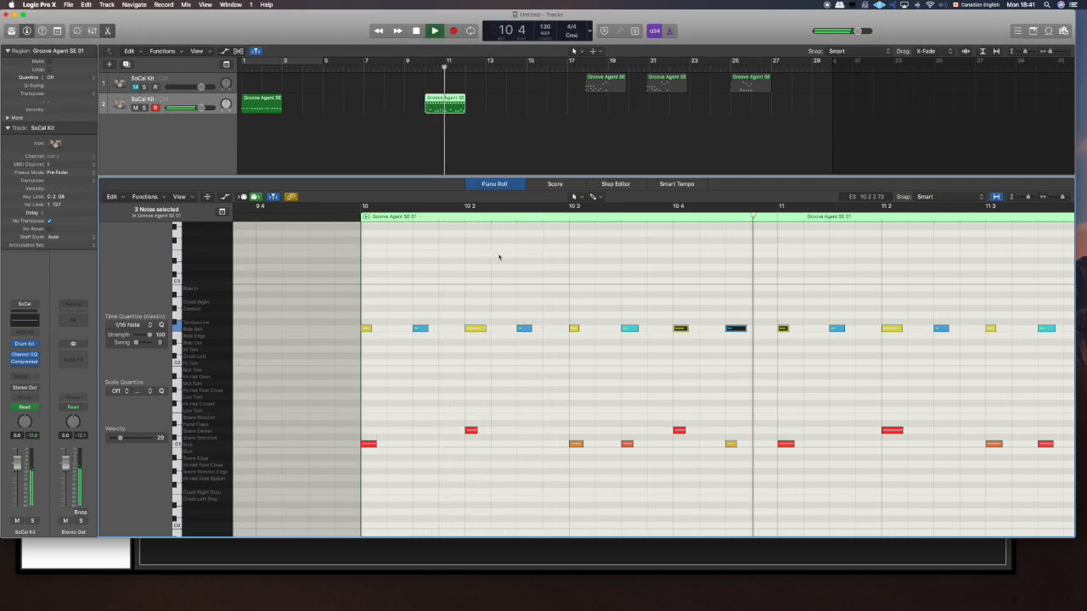
key(space)
key(Return)
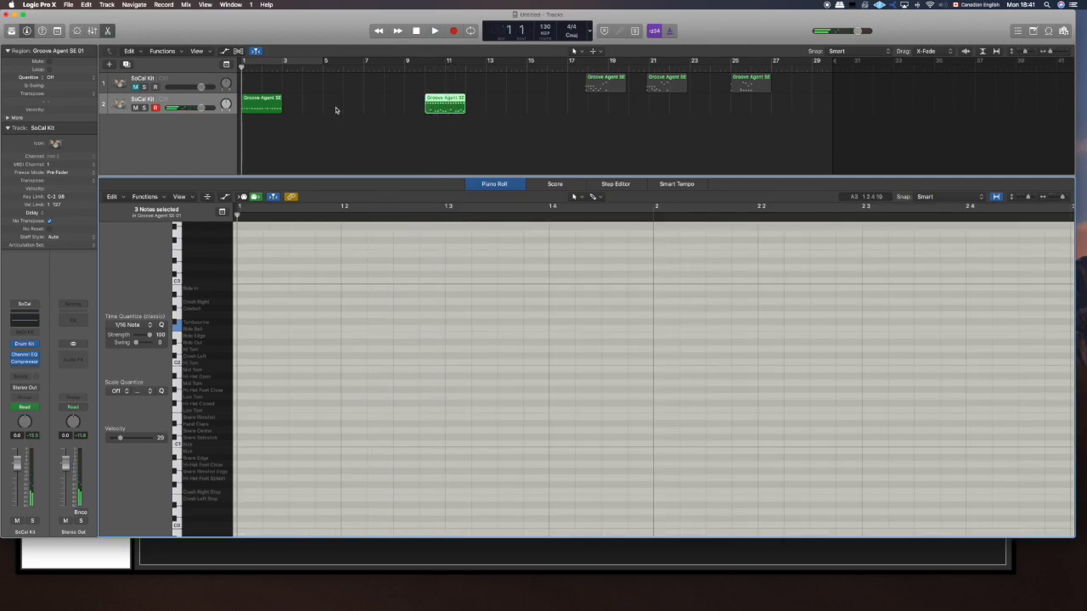
- Move the closed hi-hat notes of the bar 1 region up to Ride Bell and quantize all the region's notes to 1/16
click(261, 103)
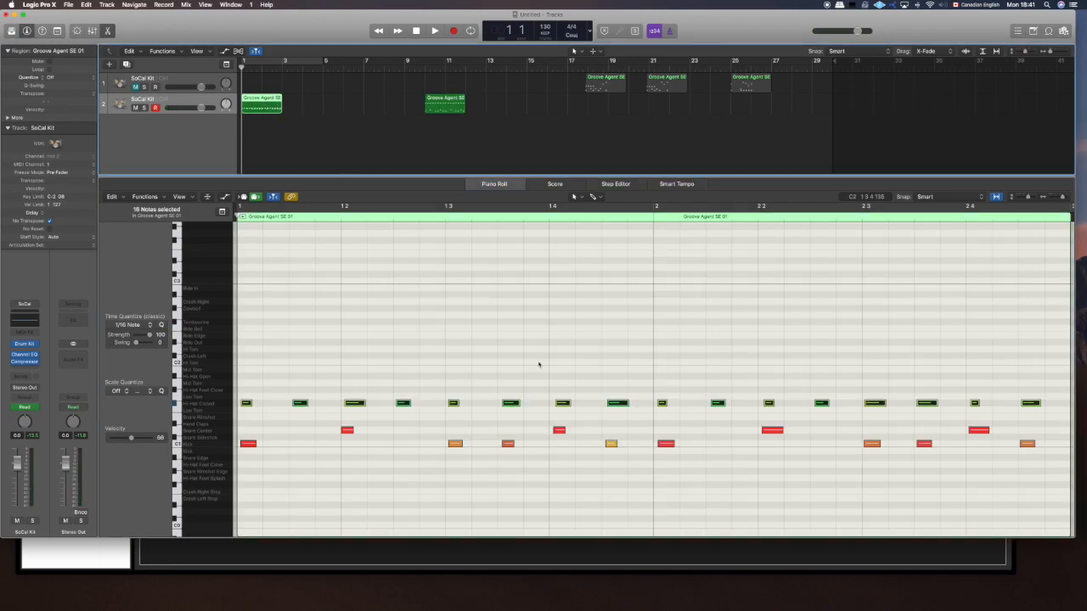
drag(1047, 420, 242, 328)
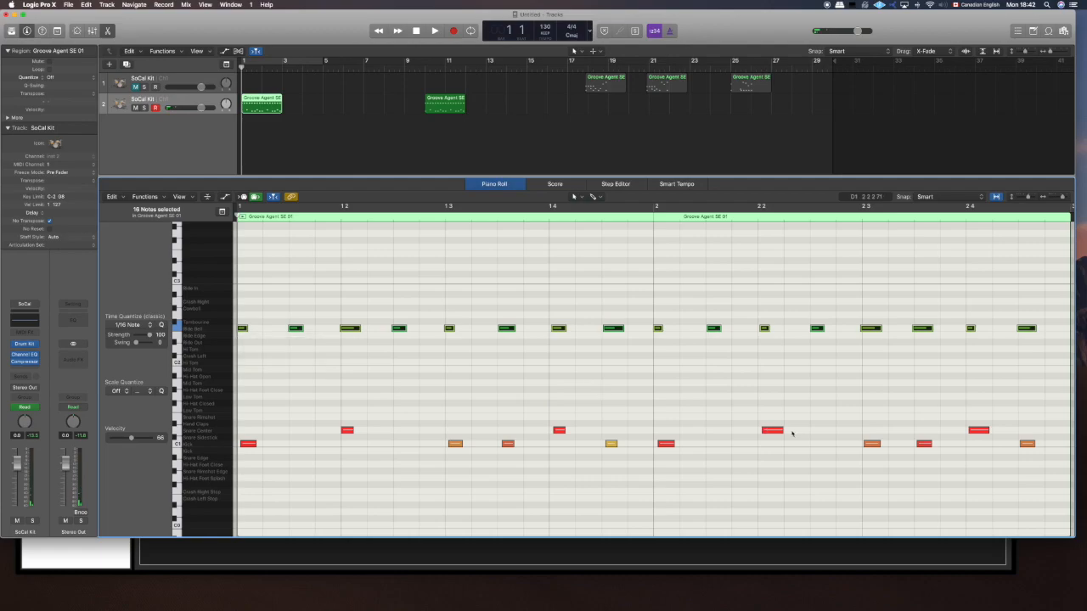
drag(1054, 470, 229, 268)
click(161, 324)
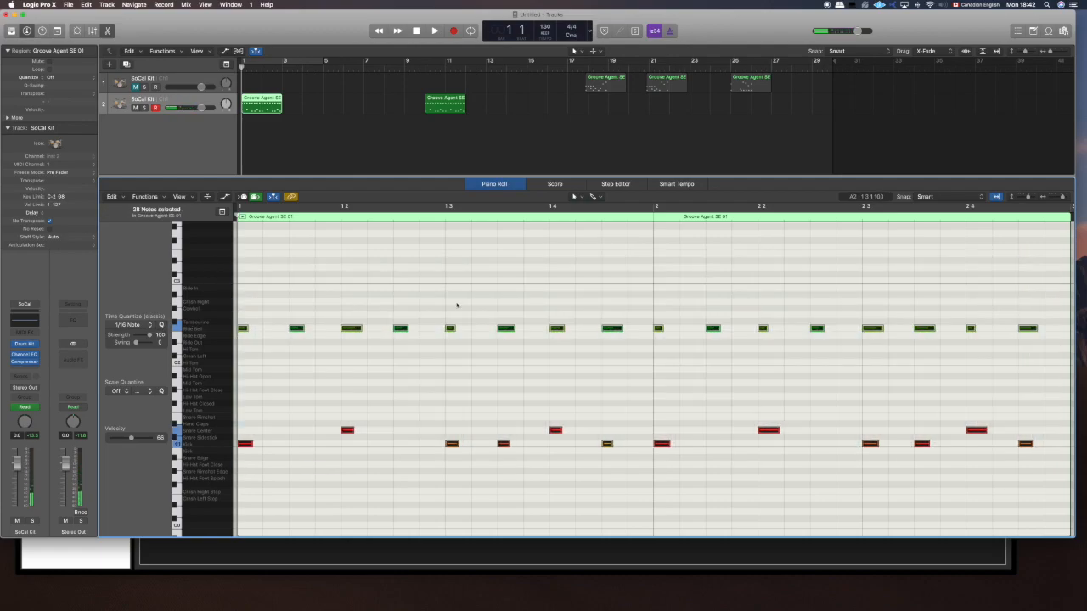
click(341, 469)
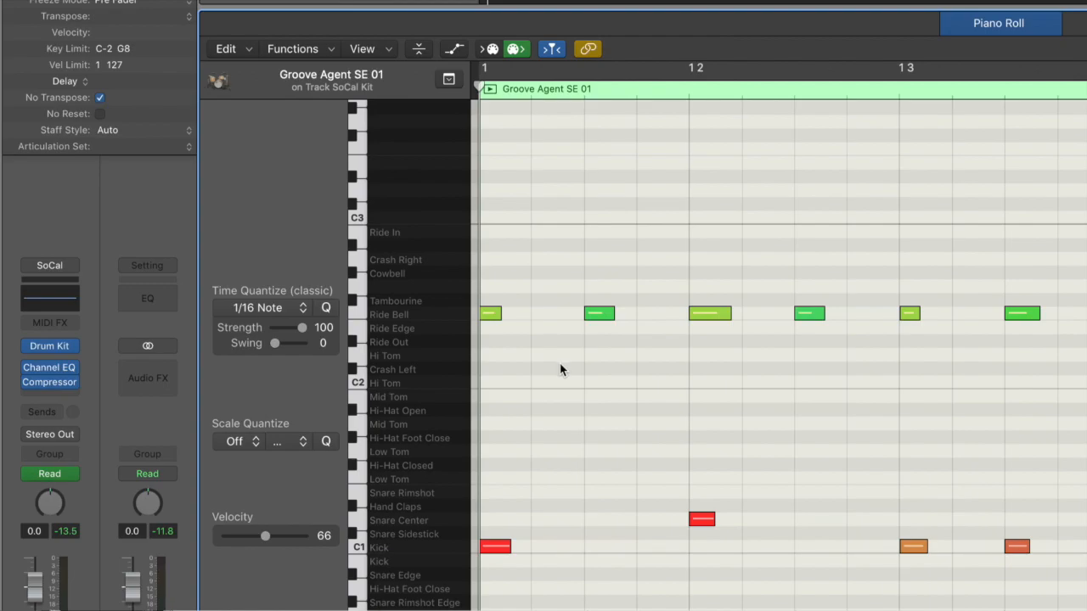
- Compare the velocities of the first two Ride Bell notes in the bar 1 region and listen to them
click(491, 315)
click(587, 313)
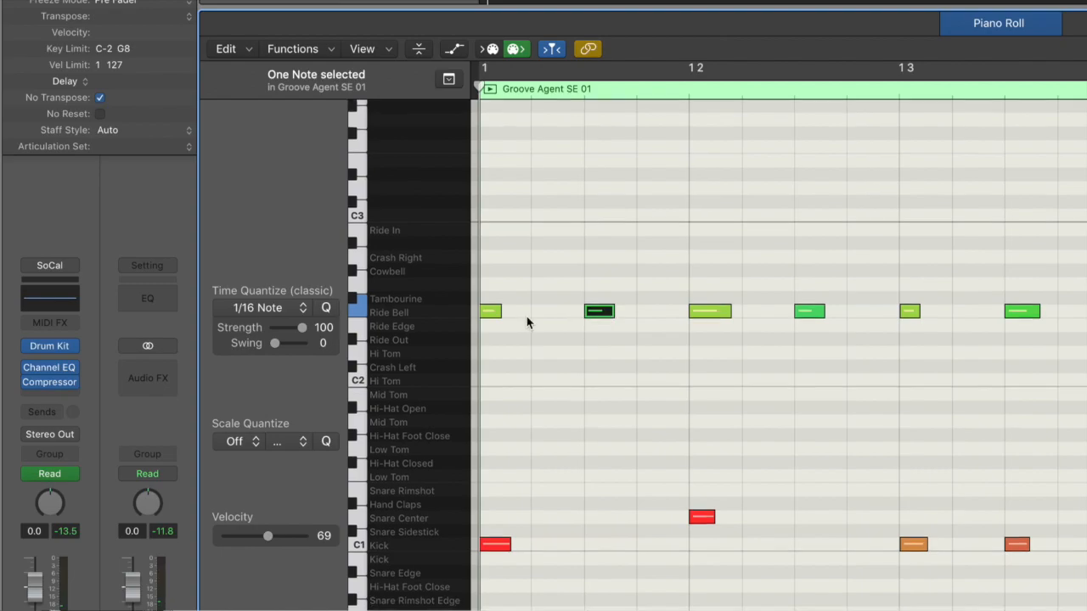
click(491, 312)
click(596, 316)
key(space)
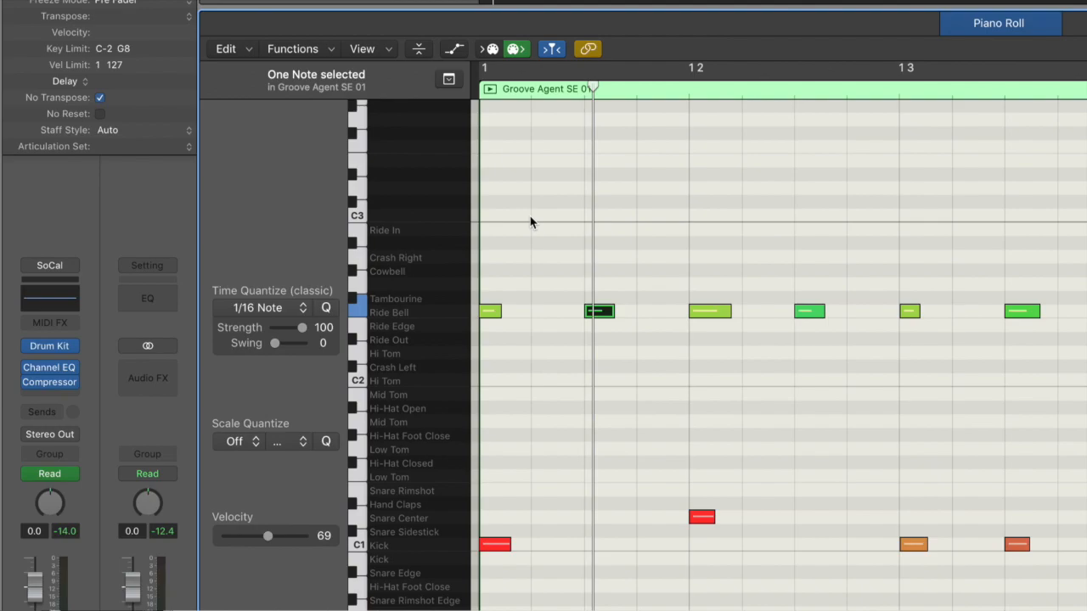
key(Left)
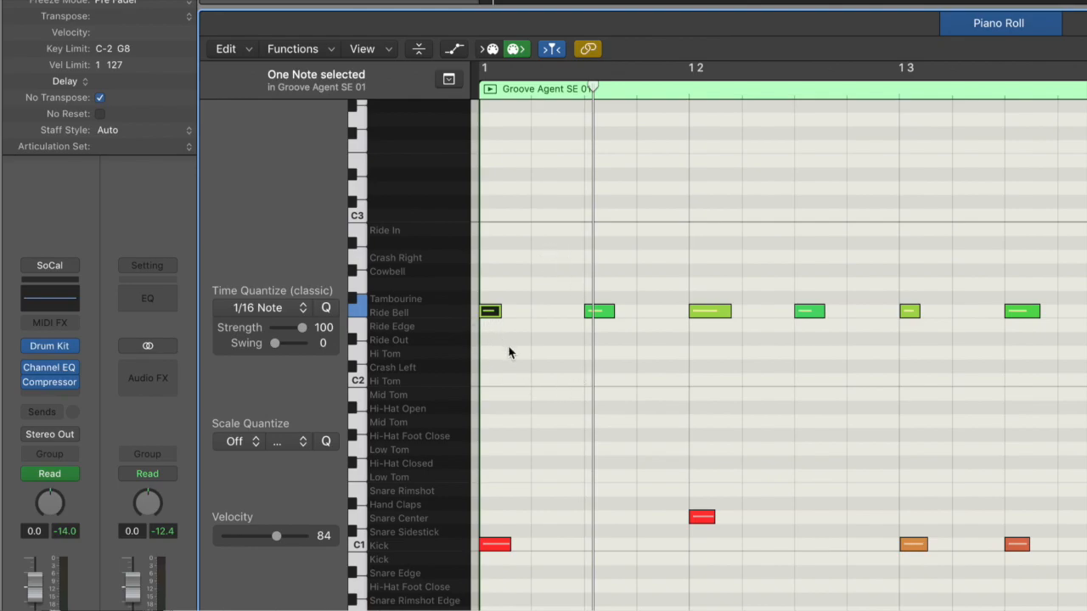
key(Return)
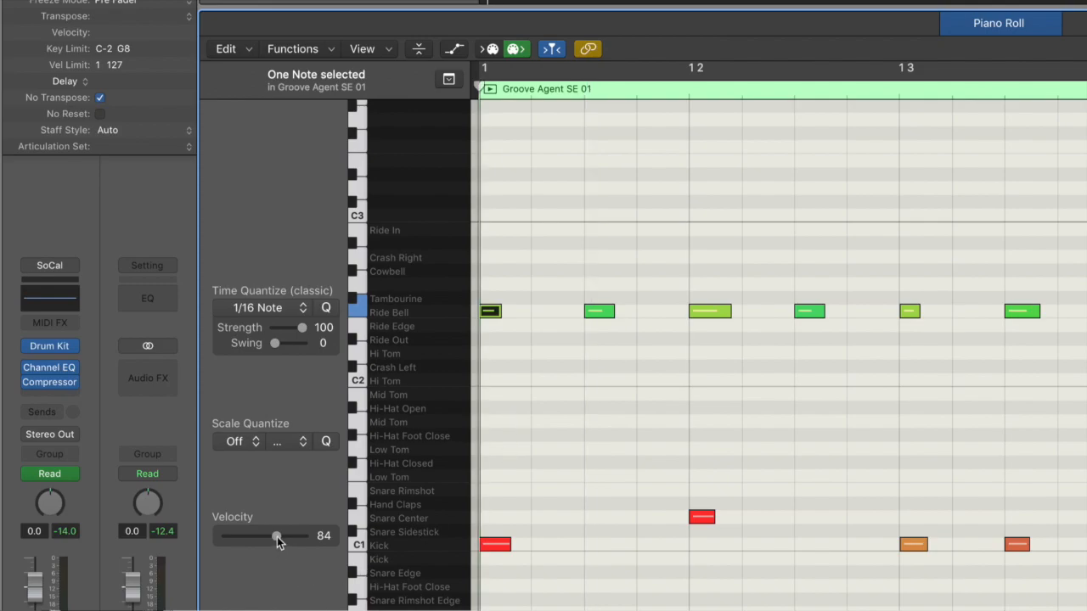
- Try the maximum velocity of 127 on the first Ride Bell note
drag(277, 536, 280, 535)
drag(281, 535, 307, 535)
scroll(611, 377, down, 1)
scroll(611, 376, right, 1)
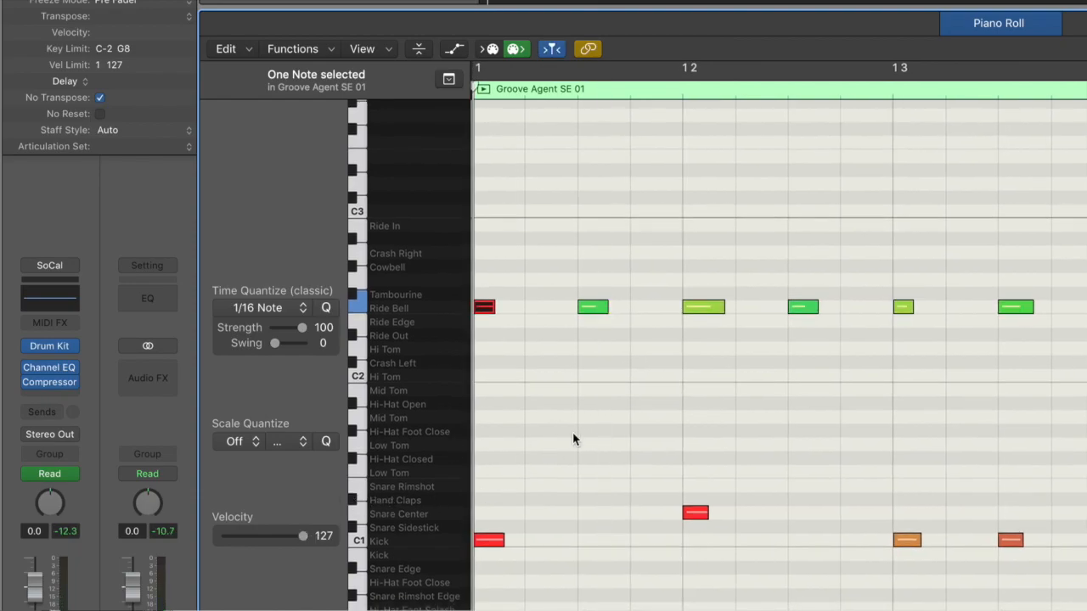
scroll(572, 432, up, 1)
scroll(573, 432, left, 1)
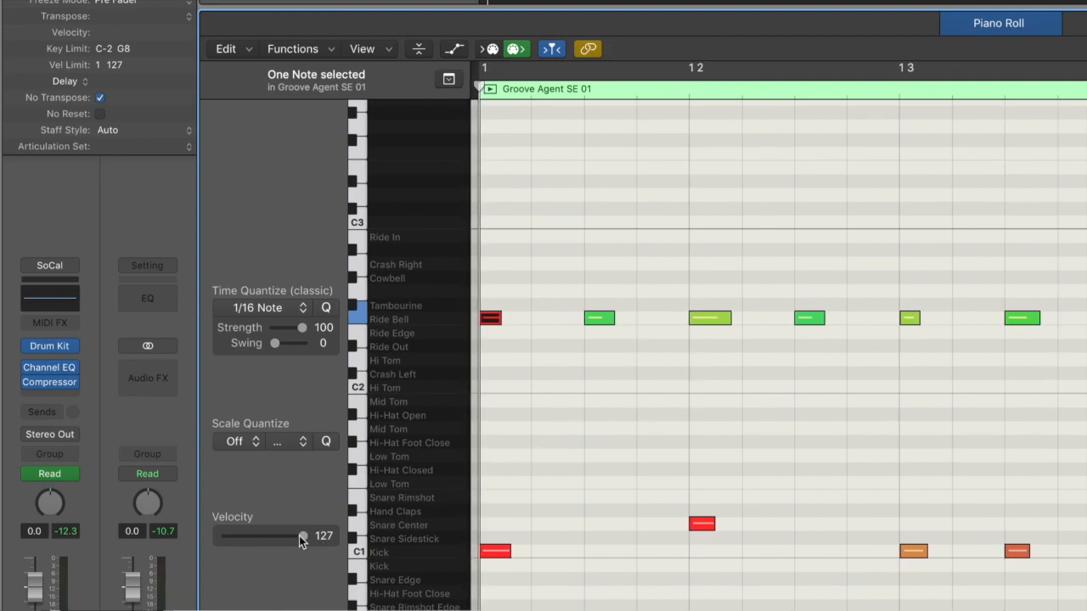
- Reduce the first Ride Bell note's velocity below the maximum and the second note's to 29, and play the pair
drag(298, 535, 280, 534)
click(601, 318)
drag(268, 533, 242, 533)
click(624, 374)
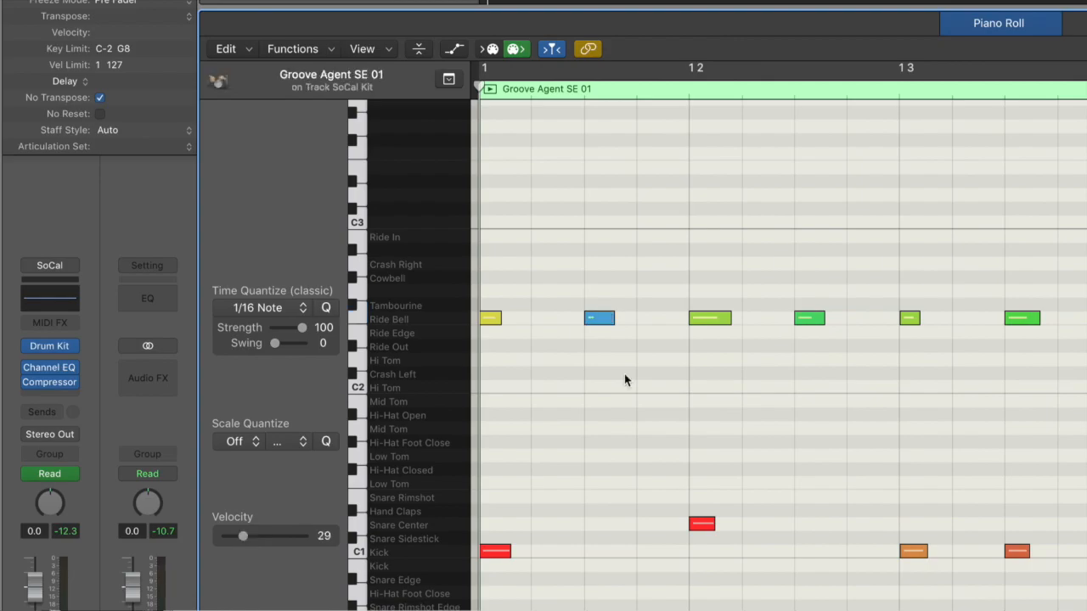
key(space)
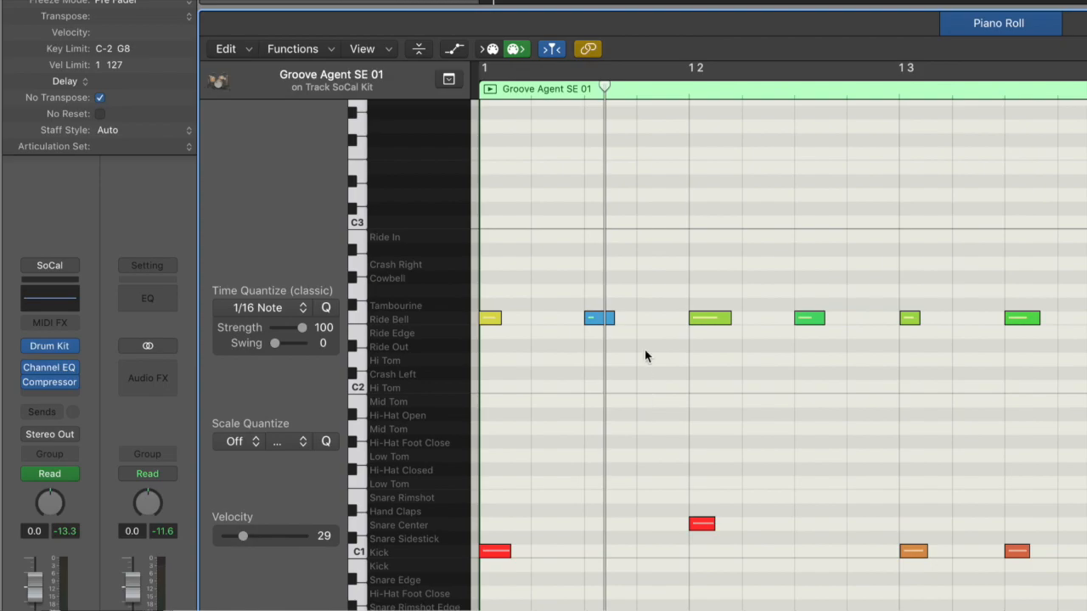
- Copy the first two Ride Bell notes of the bar 1 region and delete all its other Ride Bell notes
drag(638, 337, 488, 304)
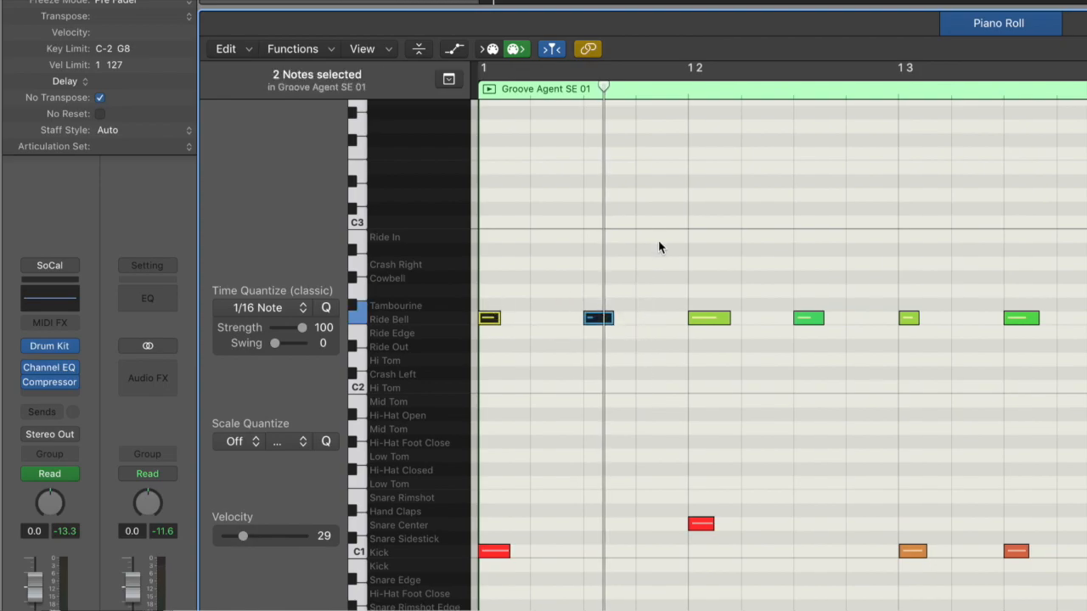
drag(659, 246, 1044, 352)
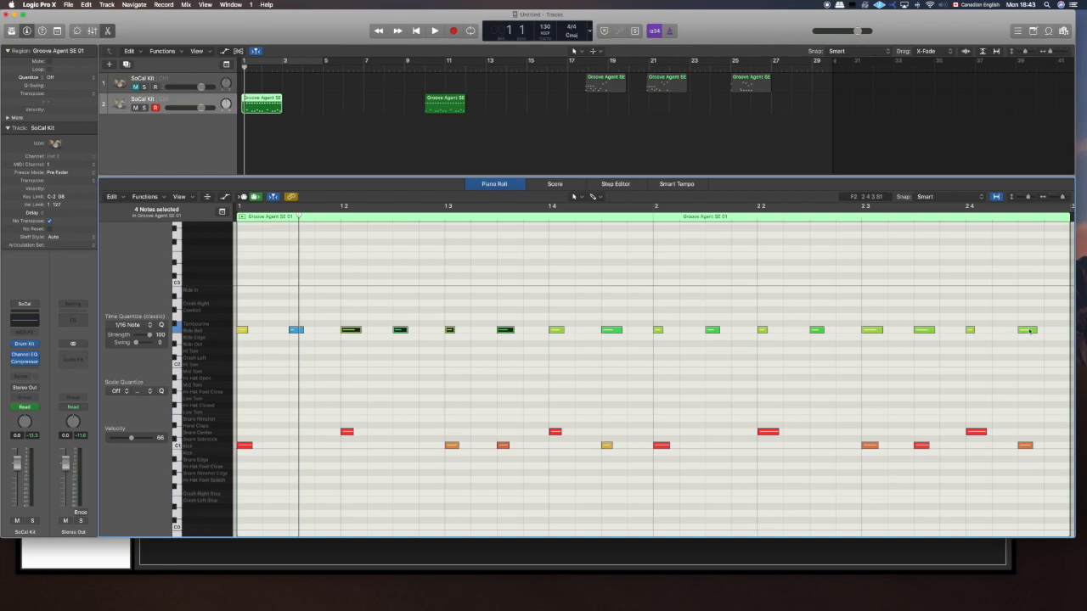
drag(1053, 343, 316, 289)
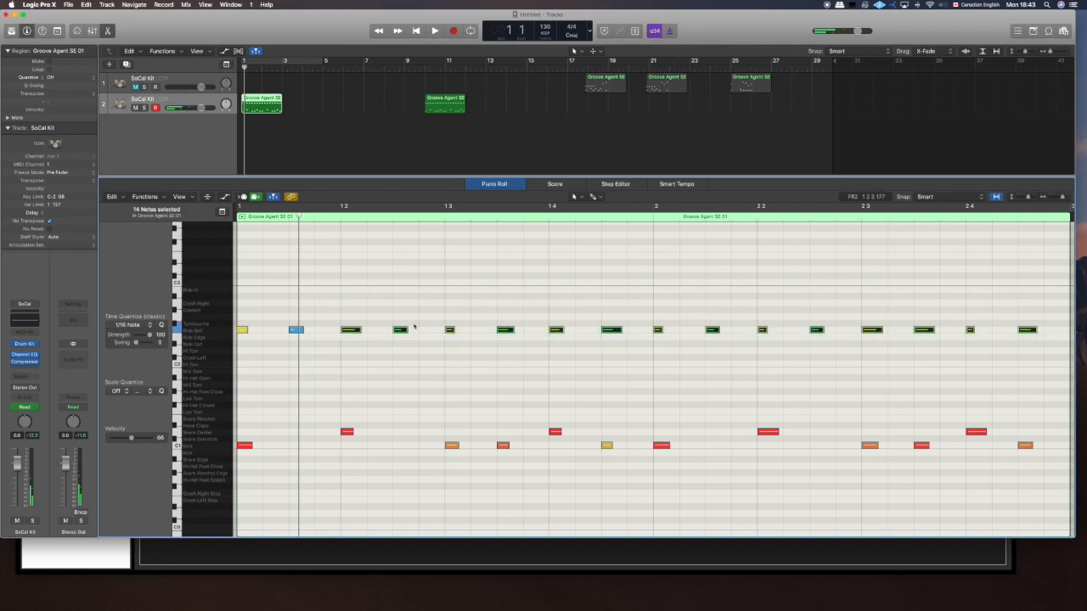
key(Delete)
scroll(224, 311, down, 1)
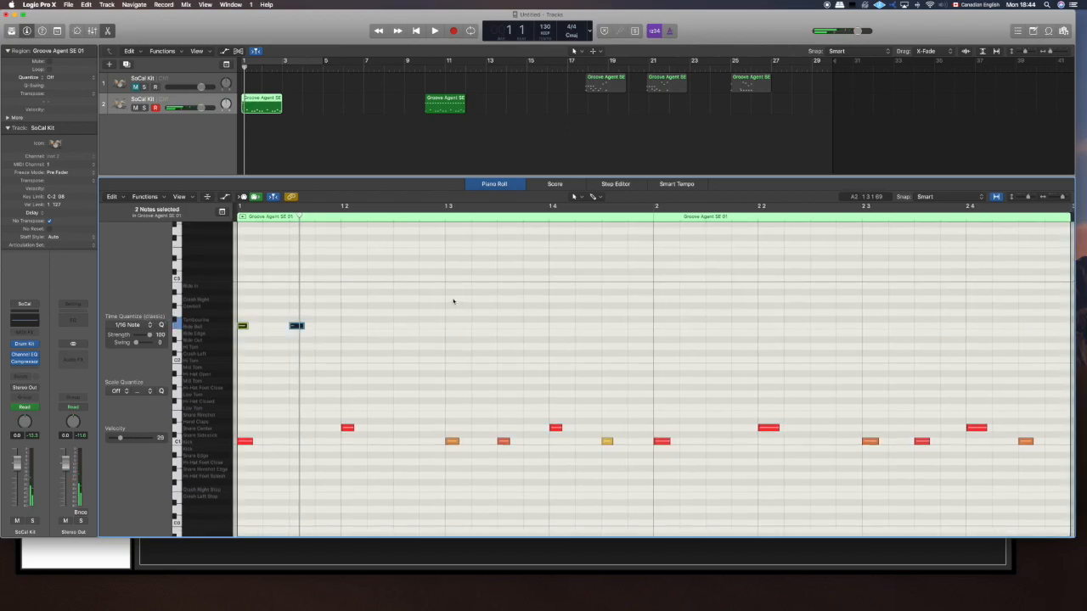
- Paste copies of the two-note Ride Bell pair from beat 2 of bar 1 onward to fill both bars
drag(298, 218, 343, 218)
key(super+v)
drag(408, 217, 448, 217)
key(super+v)
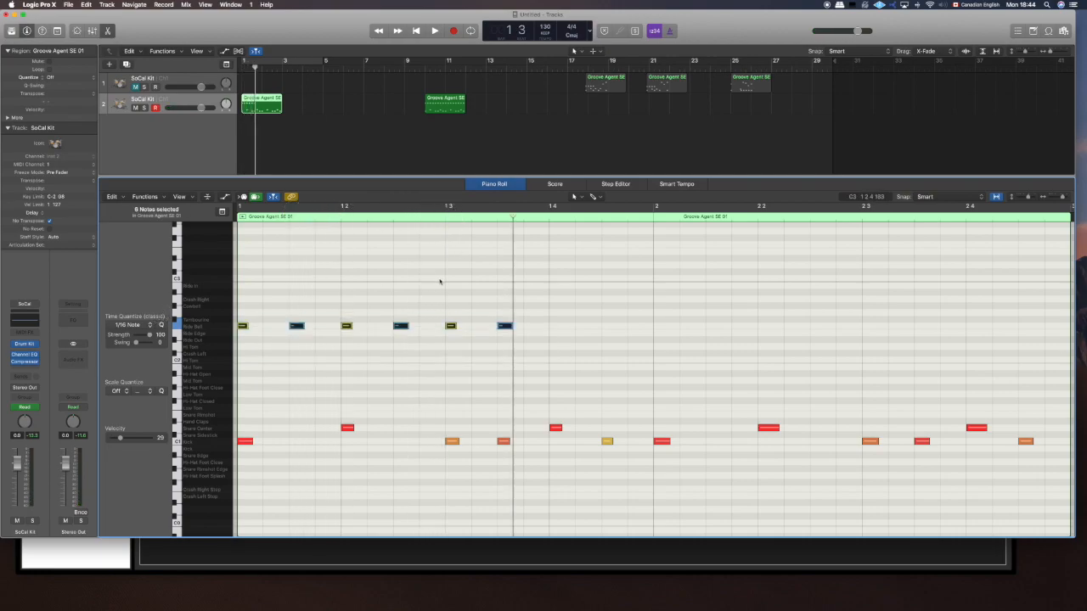
mouse_move(549, 216)
mouse_down()
mouse_move(559, 216)
mouse_move(550, 217)
mouse_up()
key(super+v)
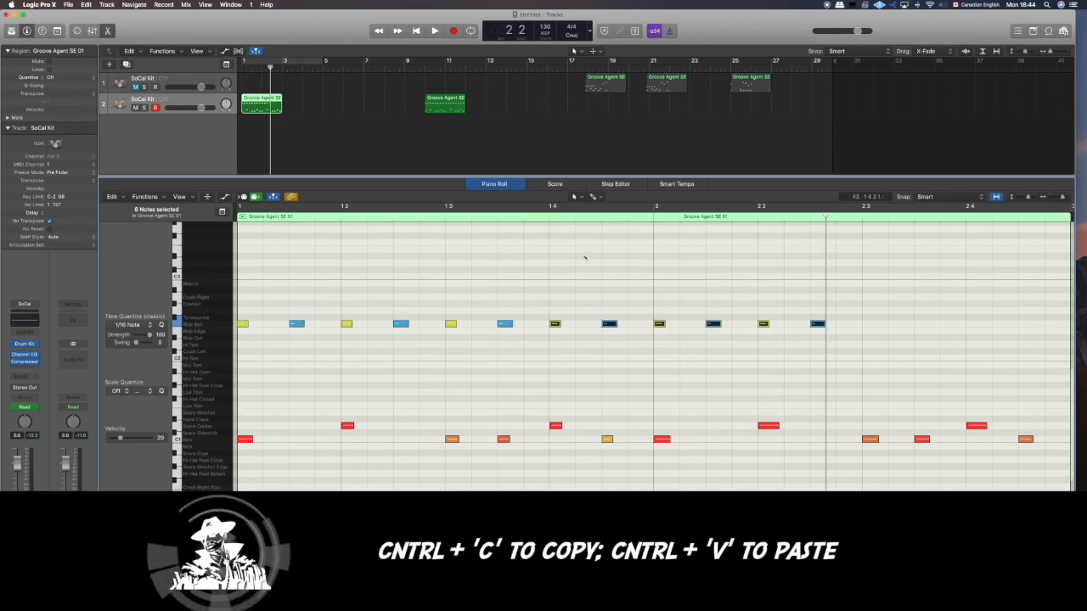
drag(825, 215, 862, 216)
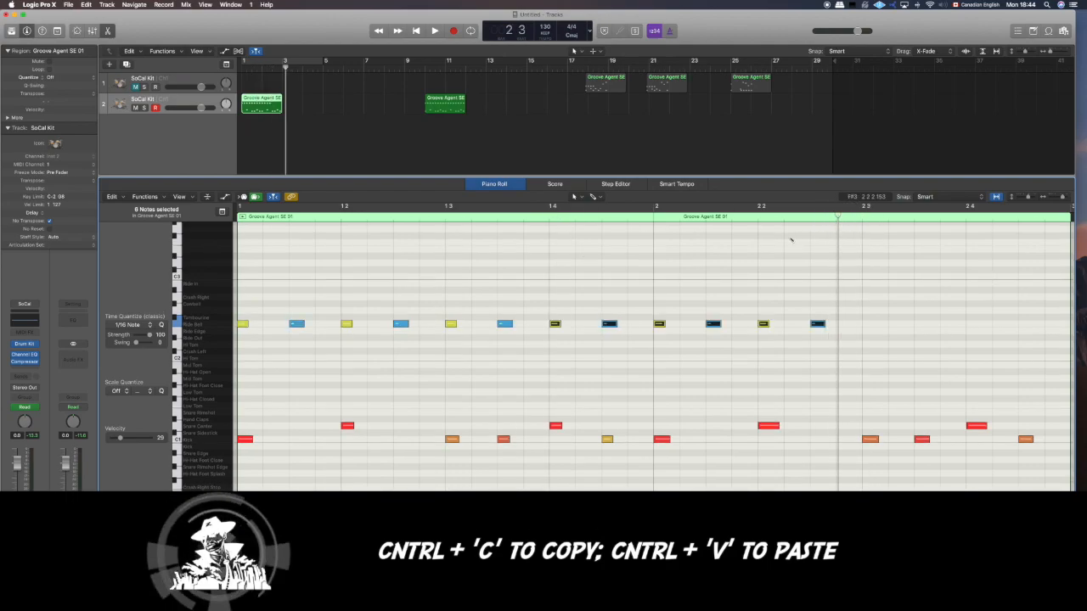
key(super+v)
- Delete the surplus Ride Bell notes past bar 2 and trim the region to end at bar 3
drag(872, 343, 793, 285)
key(Delete)
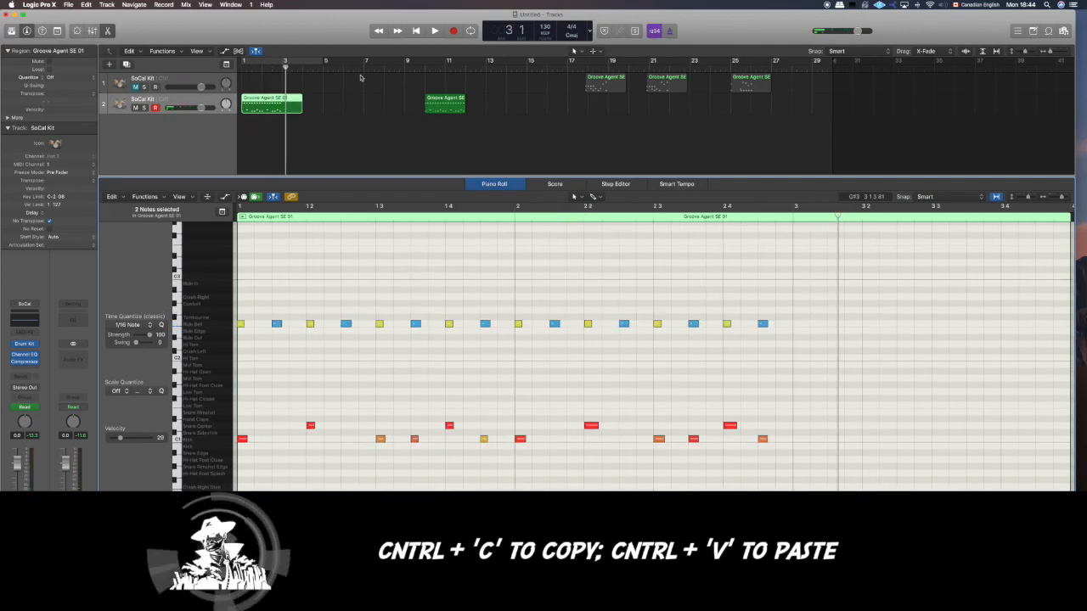
drag(300, 106, 285, 106)
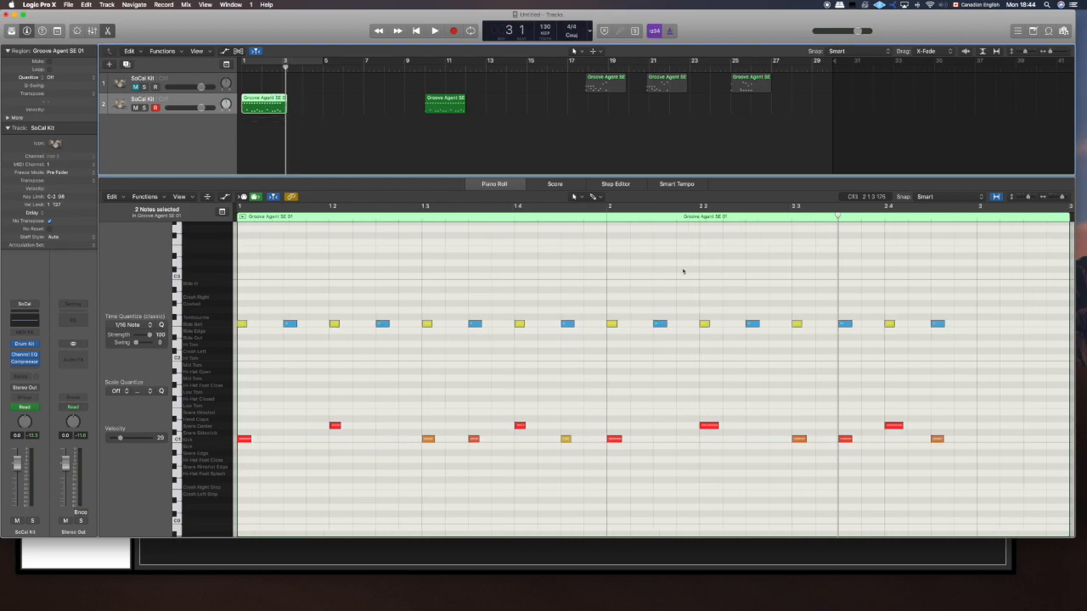
scroll(683, 272, down, 3)
drag(793, 247, 702, 241)
click(554, 244)
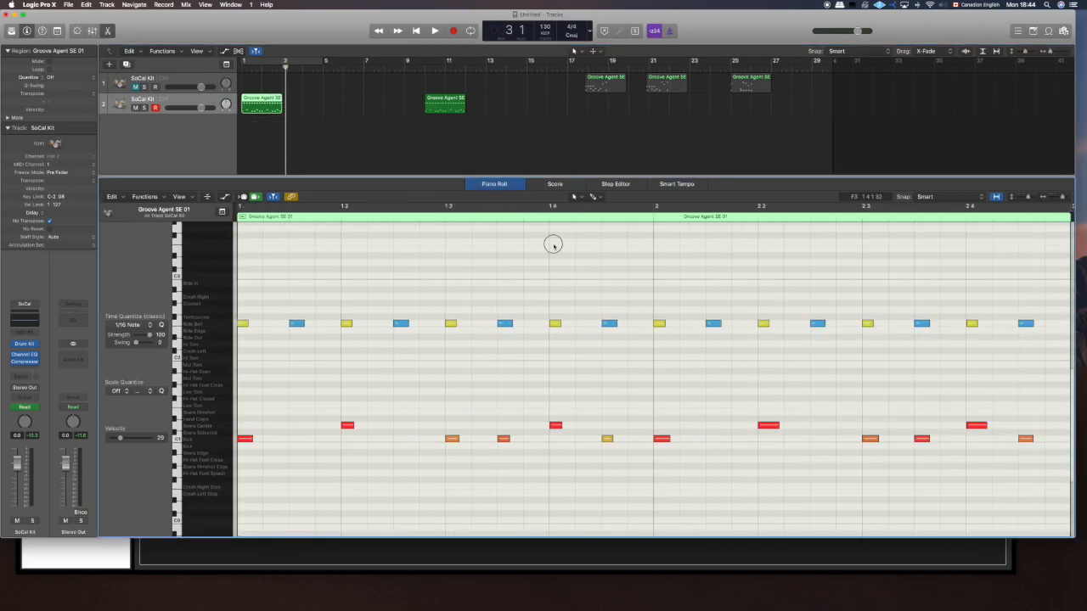
- Play the ride bell region and export the selection as a MIDI file named Thor_Chorus in the Thor folder
key(space)
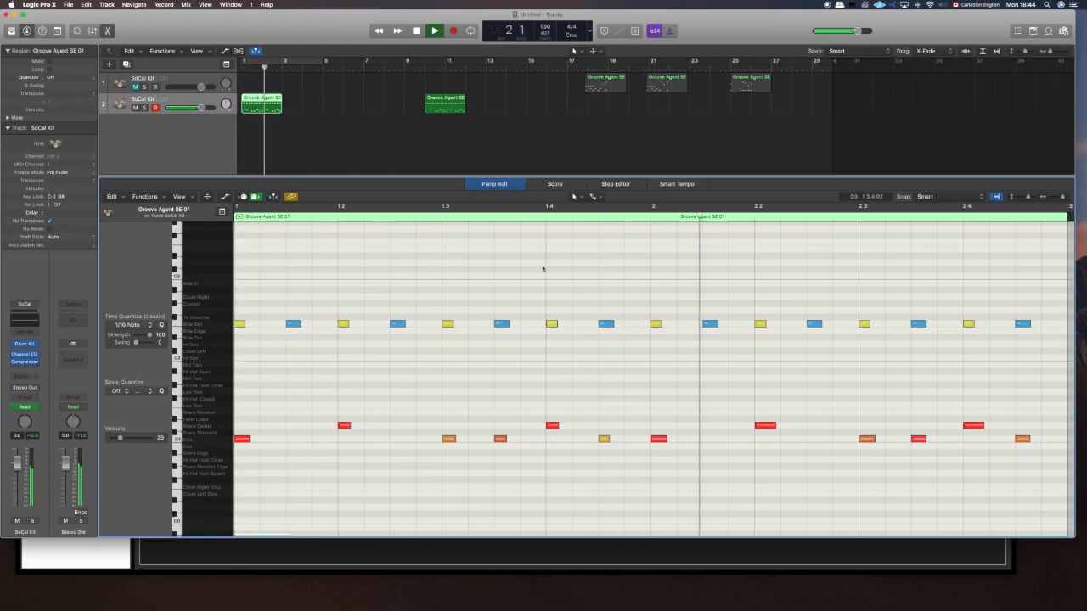
key(space)
click(68, 4)
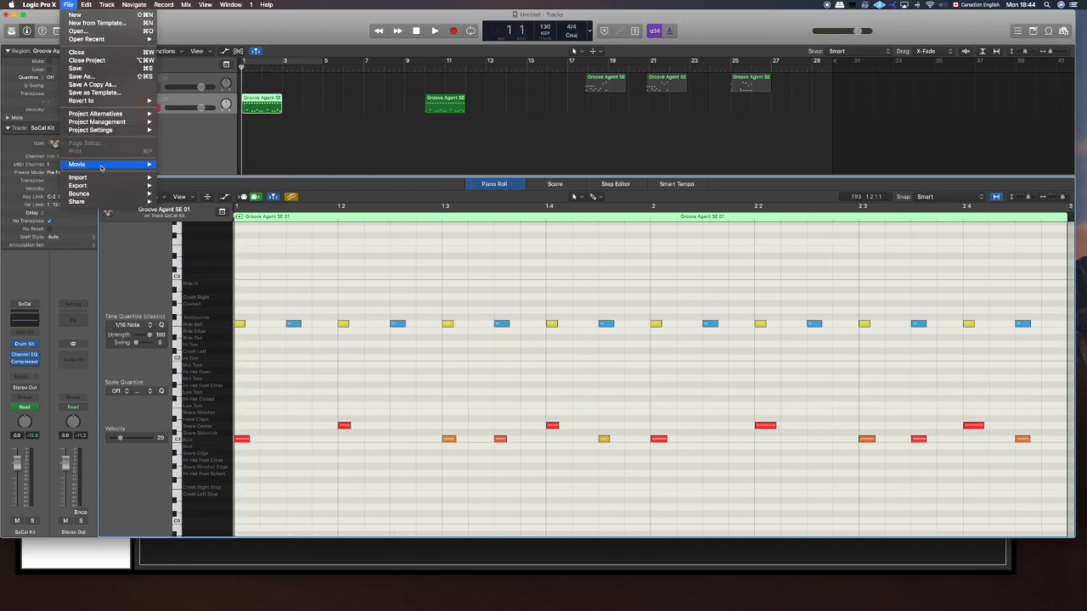
mouse_move(110, 187)
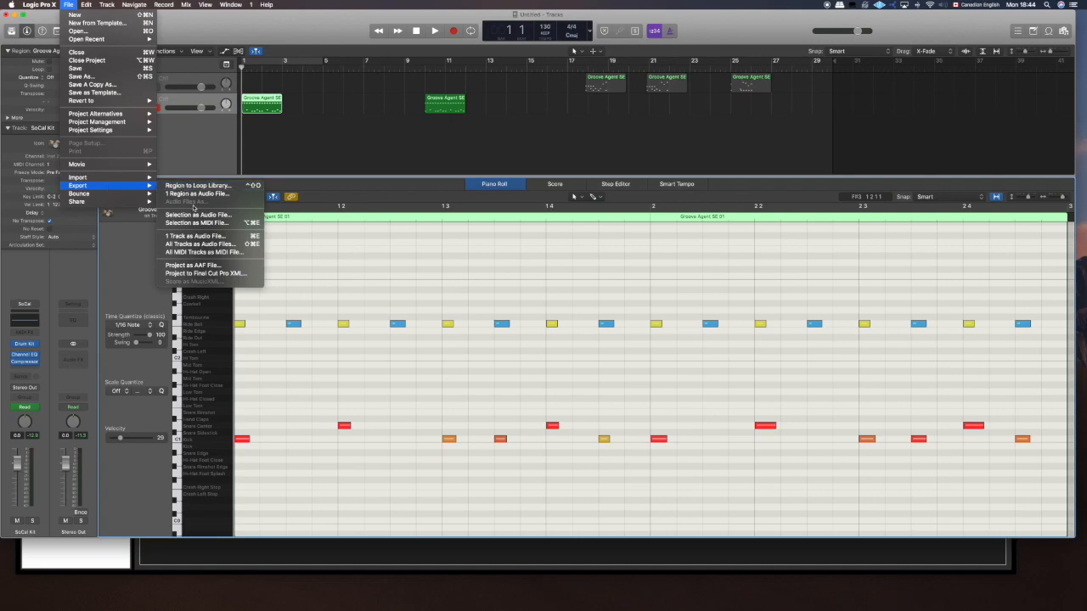
click(195, 222)
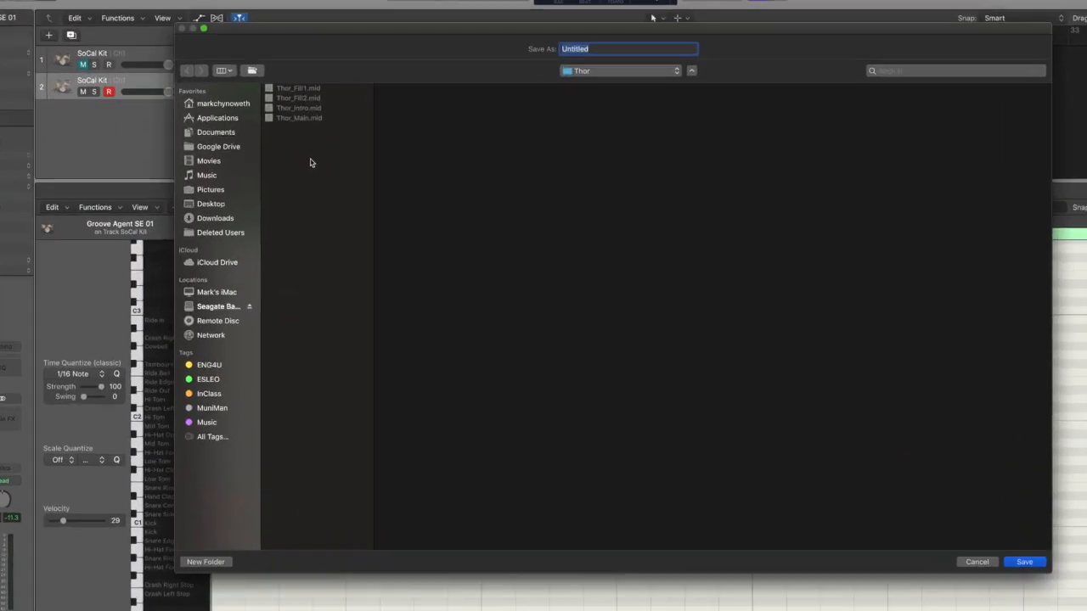
text(Thor_Intro)
key(BackSpace)
key(BackSpace)
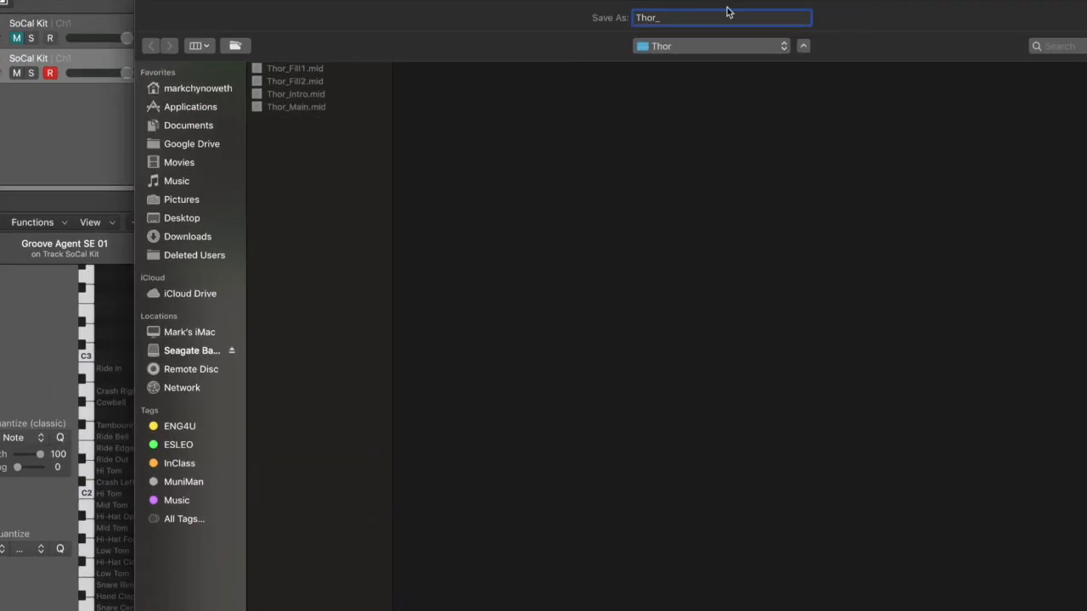
text(Chorus)
key(Return)
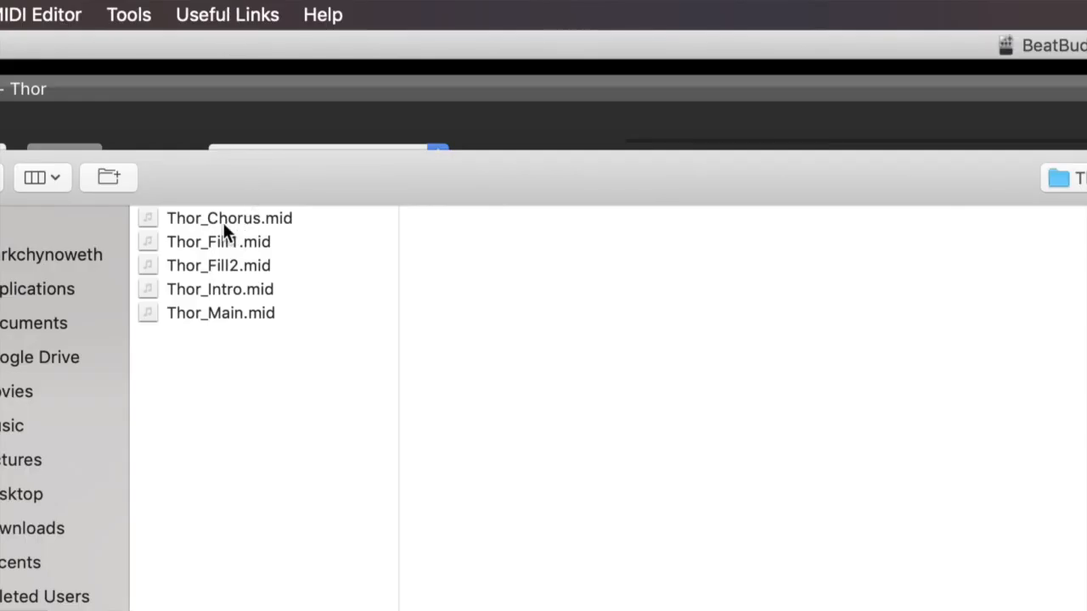
- Switch to BeatBuddy Manager, load Thor_Chorus.mid as the main drum loop of Thor's part 2, and preview it
click(226, 222)
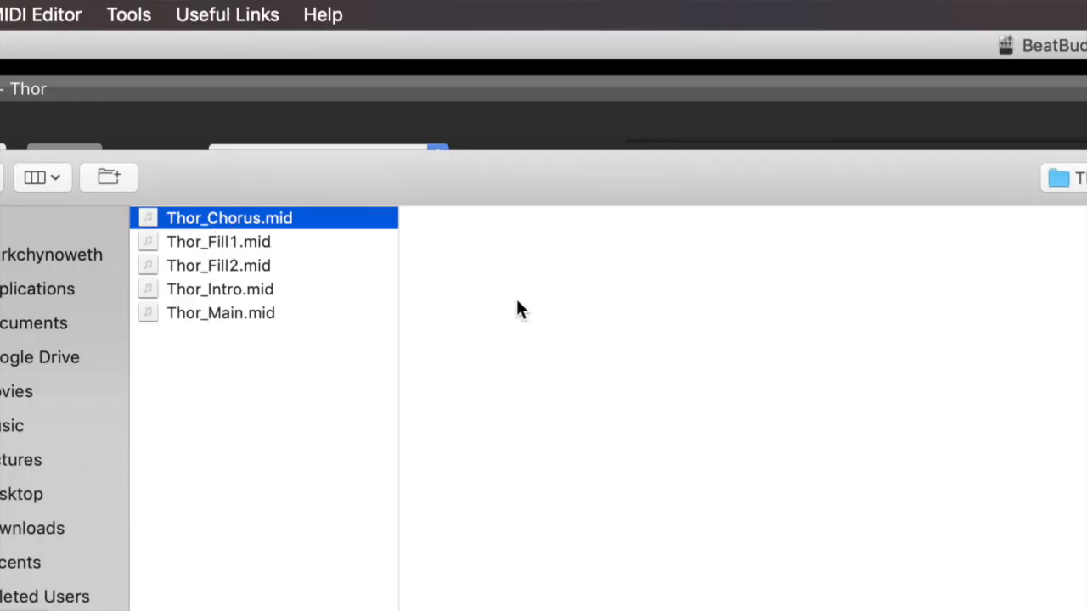
key(Return)
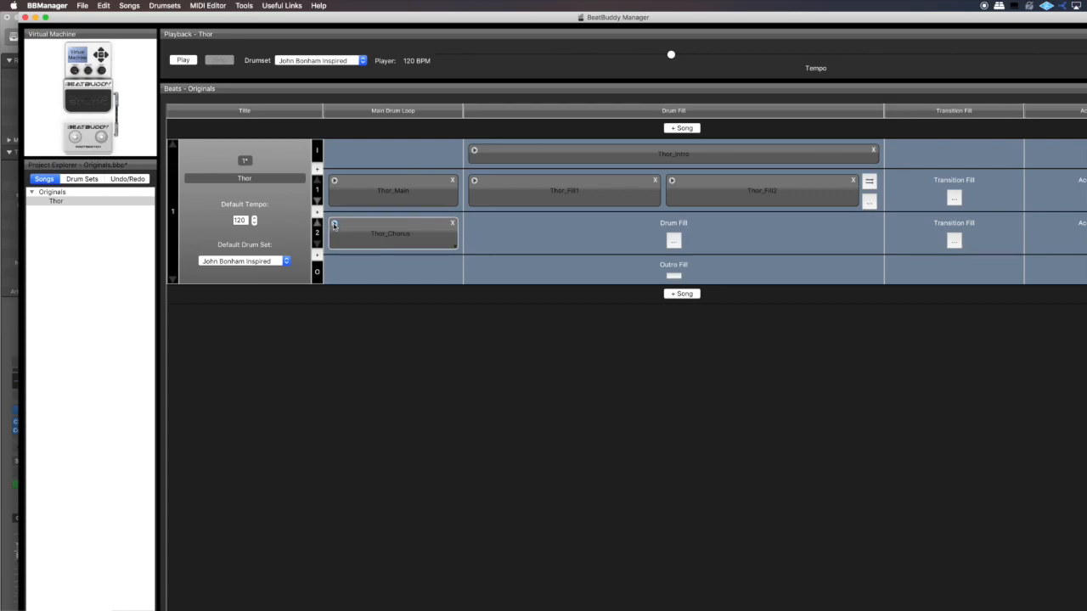
click(334, 224)
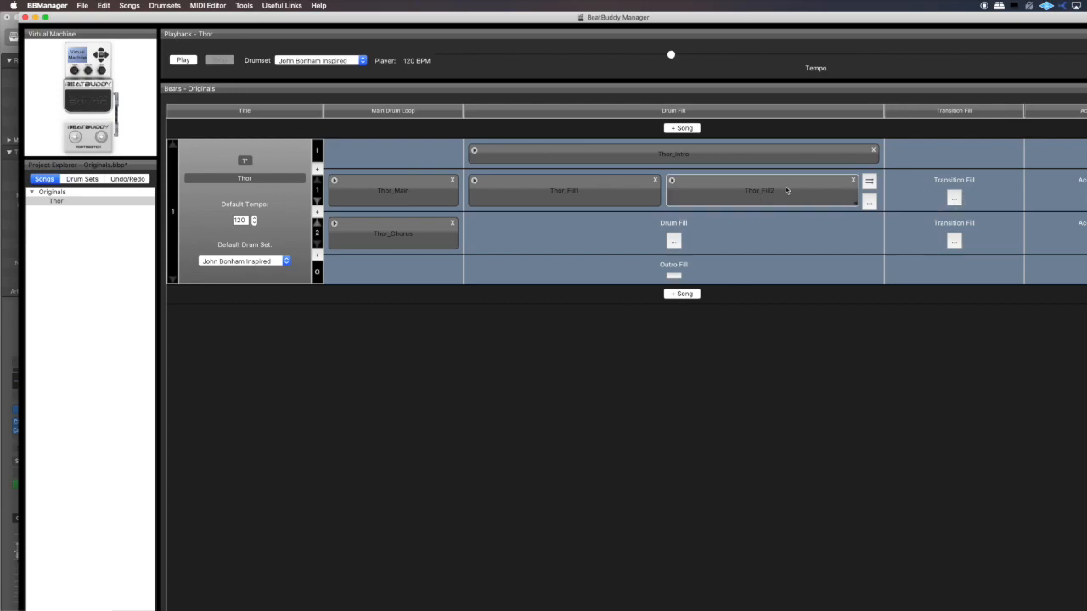
- Remove Thor_Fill2 from part 1's drum fills and load Thor_Fill2.mid as part 1's transition fill
click(870, 202)
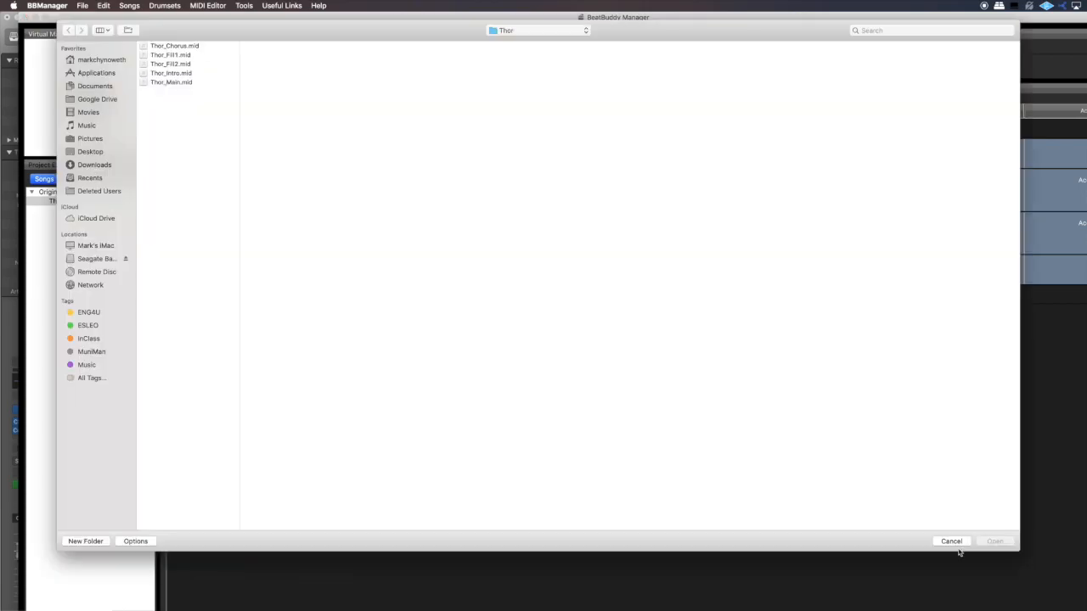
click(954, 543)
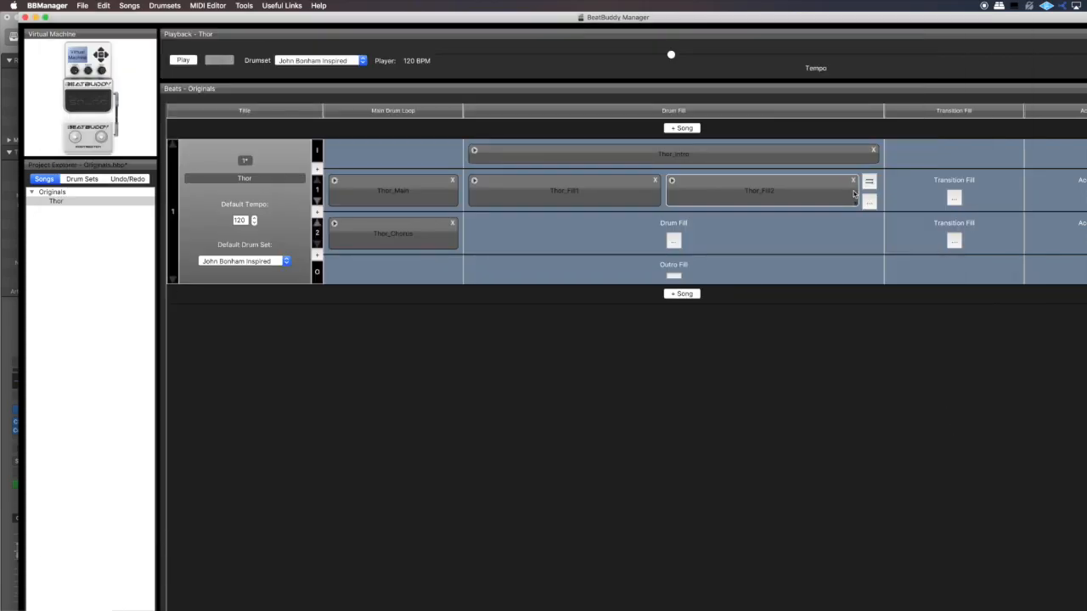
click(854, 181)
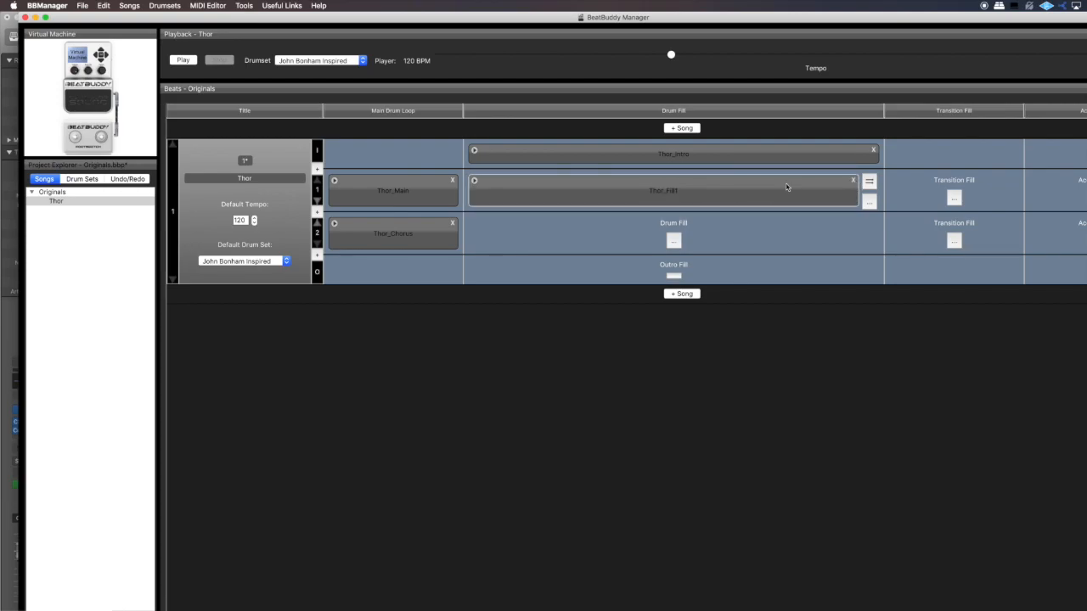
click(954, 199)
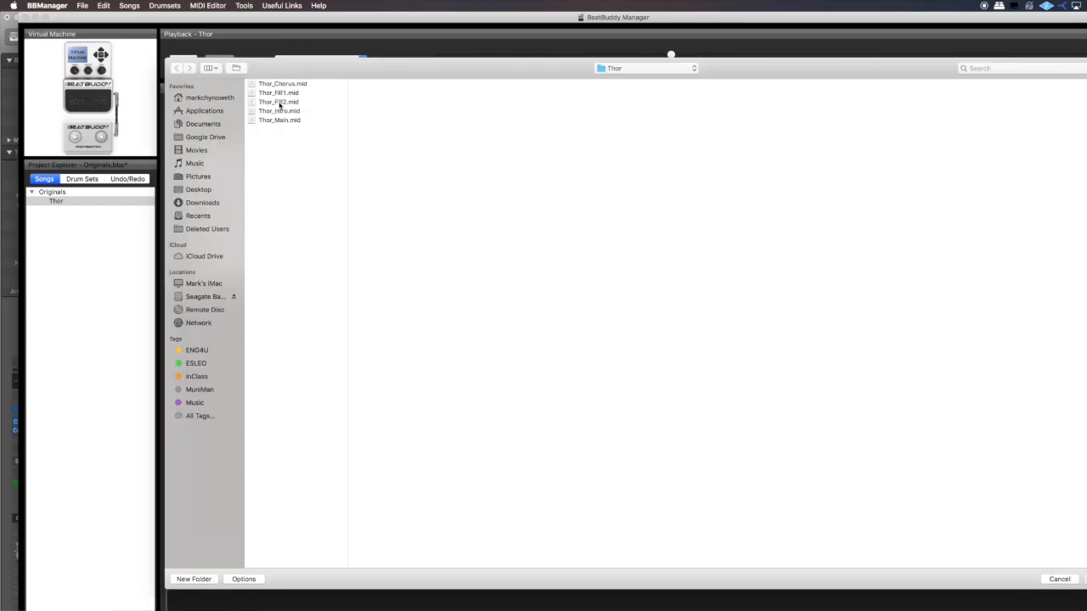
click(284, 103)
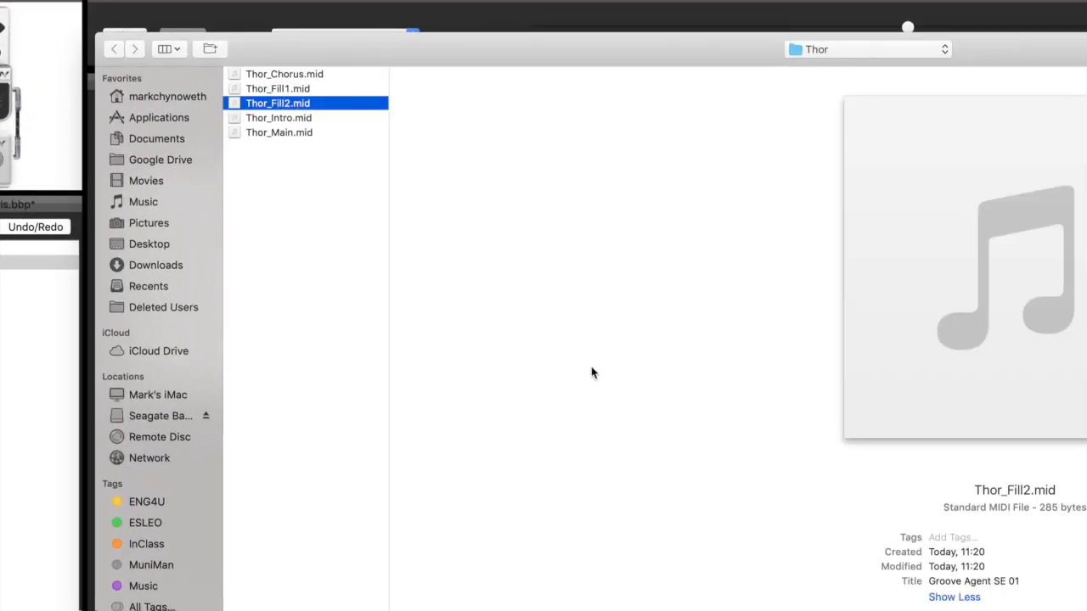
key(Return)
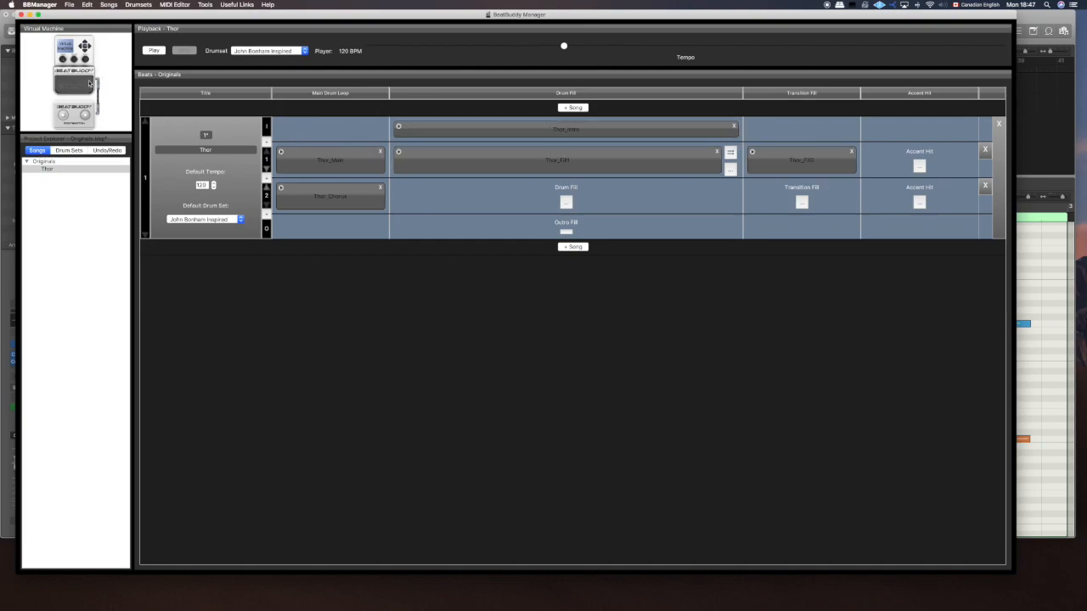
- Play the song with the virtual pedal, transition from the main loop to the chorus, and stop playback
click(75, 85)
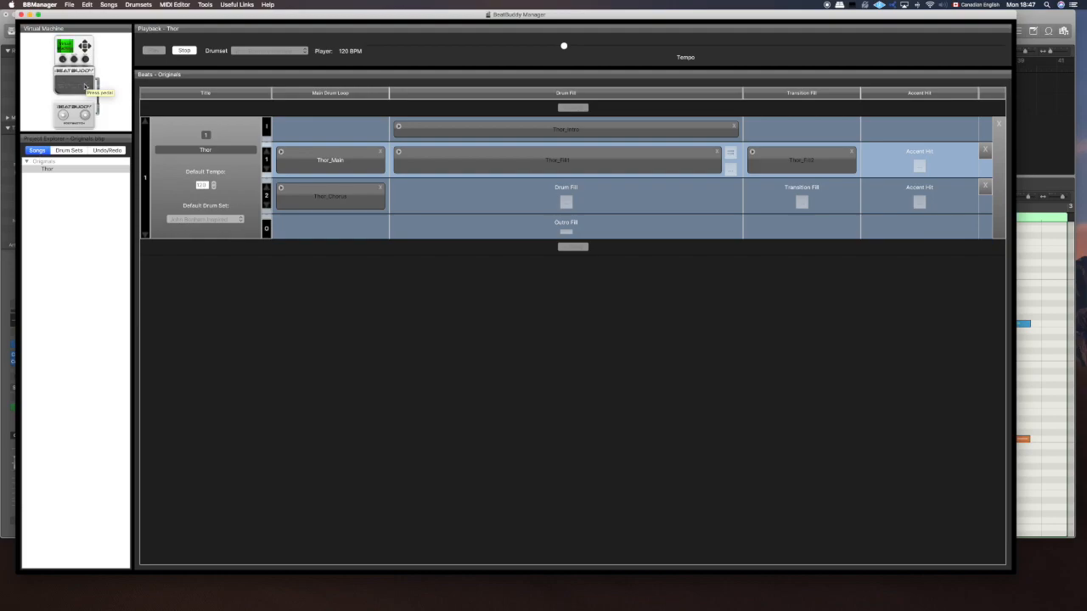
click(83, 89)
click(74, 88)
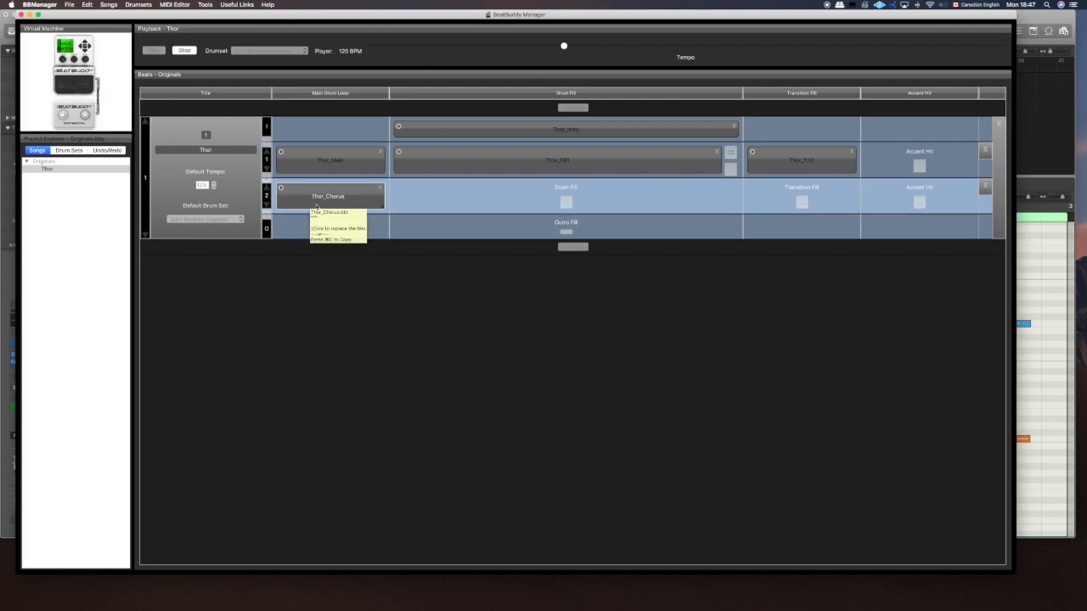
click(183, 51)
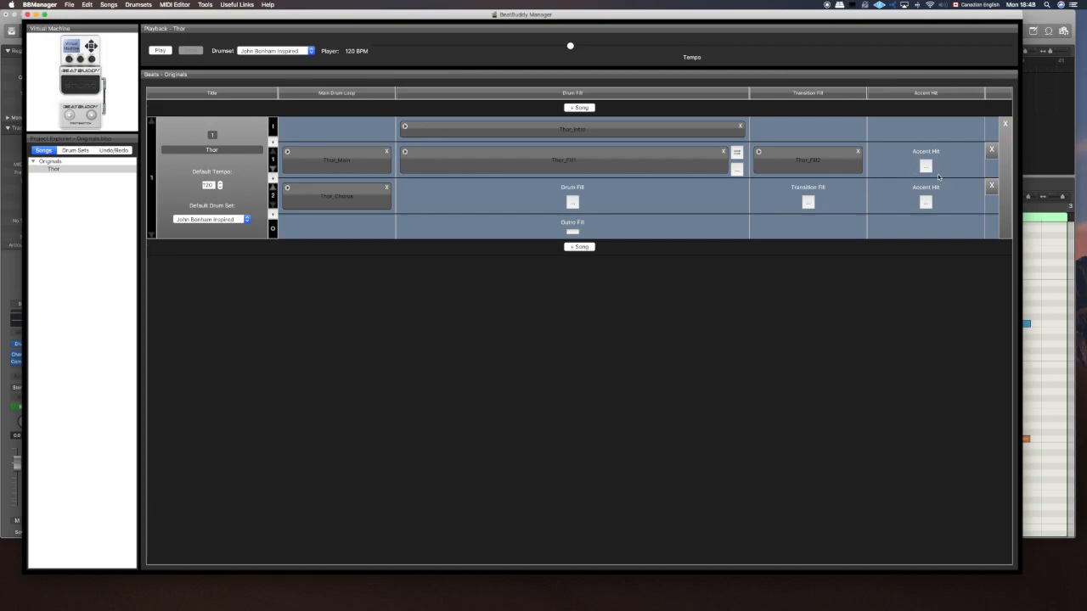
- Load ZIL-A_cus_crash-16-v1-nor-7.wav from the wave_sources folder as part 1's accent hit
click(926, 167)
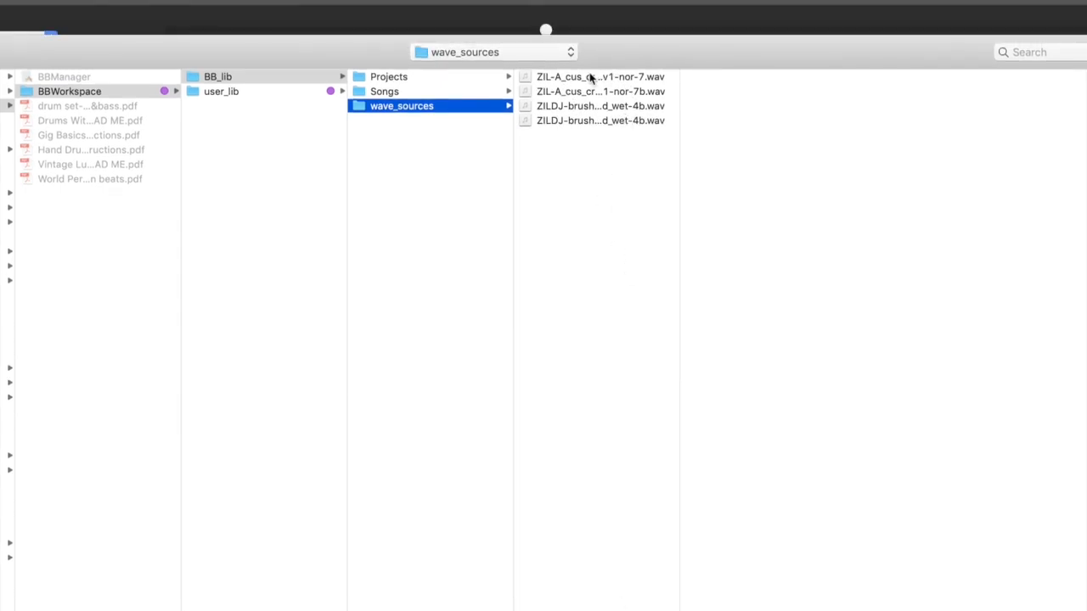
drag(678, 131, 810, 130)
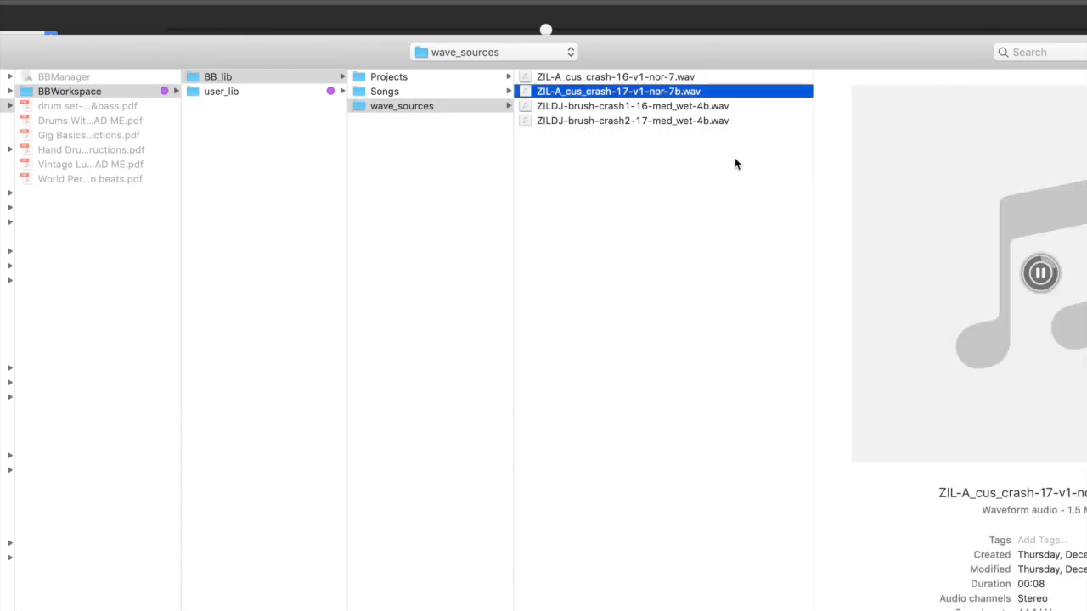
click(735, 77)
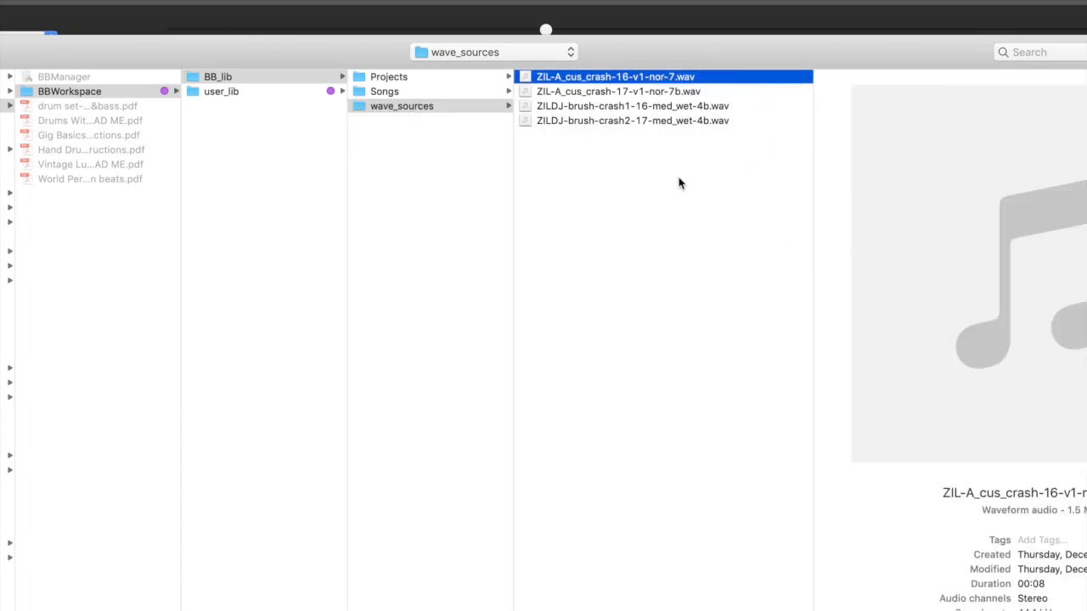
key(Return)
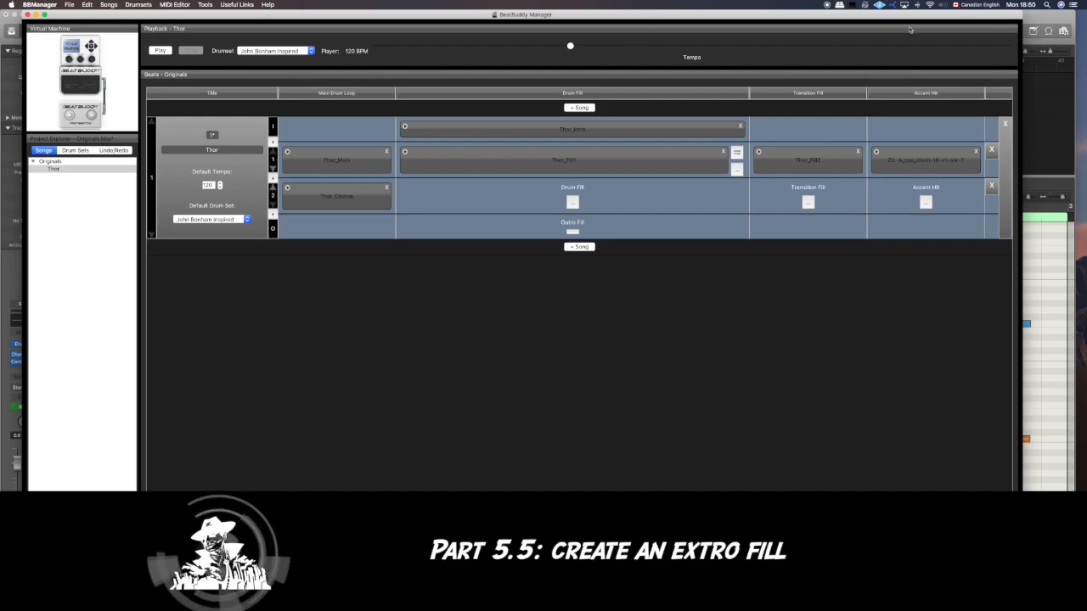
- Switch to Logic Pro X and move the fill region at bar 25 on track 1 to bar 1
drag(919, 13, 915, 19)
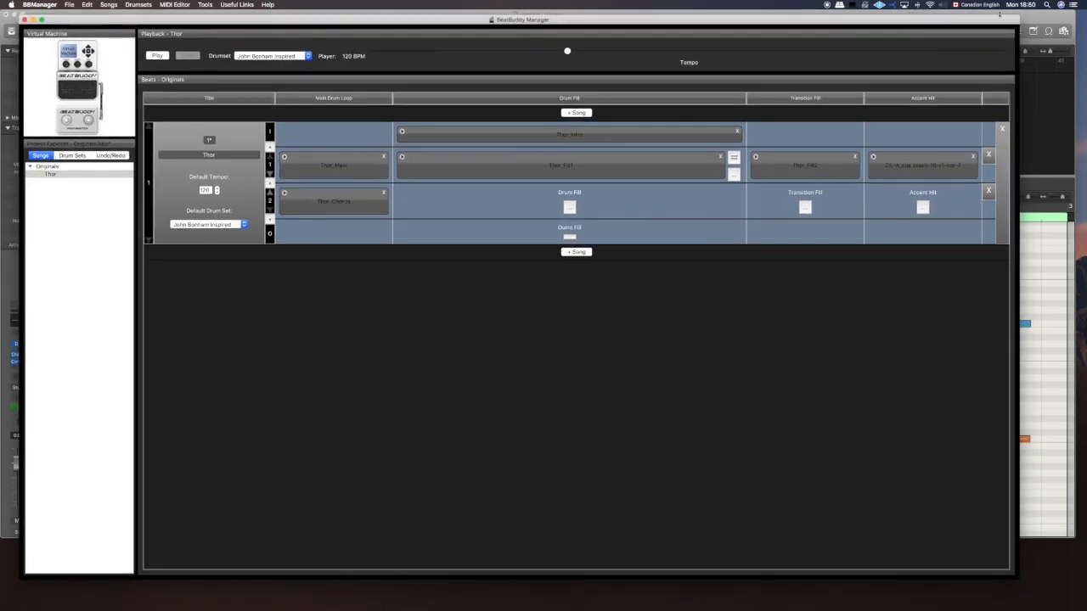
click(1050, 18)
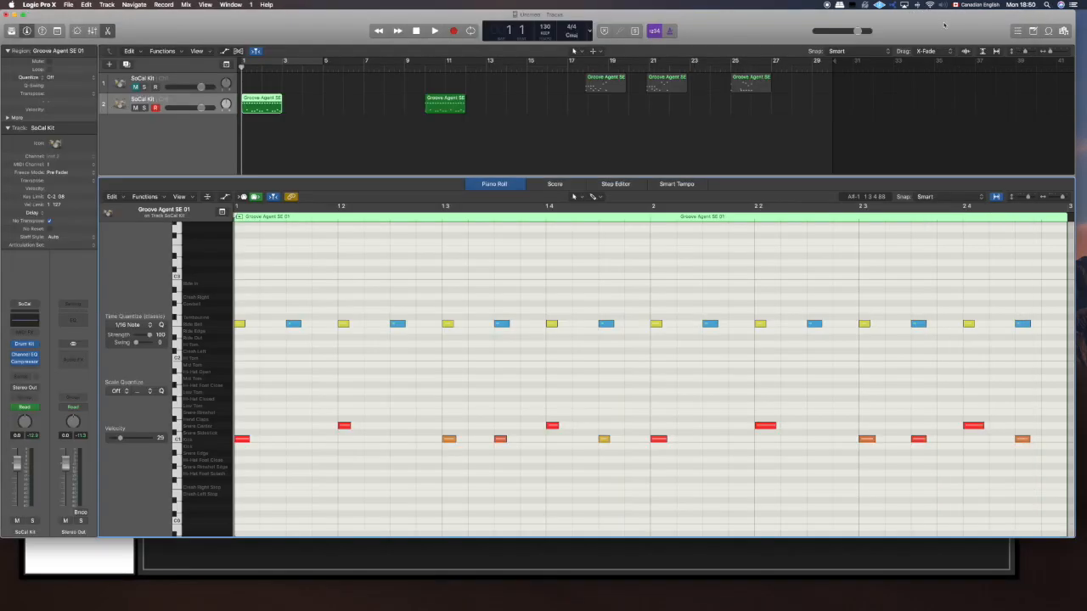
click(726, 65)
click(753, 86)
drag(752, 86, 268, 83)
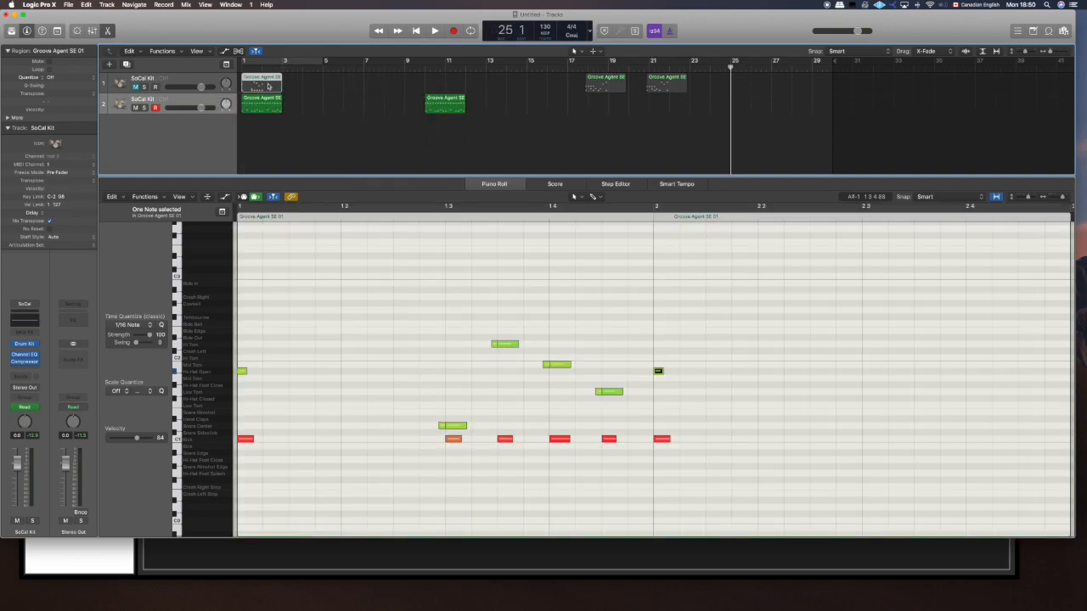
- Unmute track 1, mute track 2, and play the fill from the beginning
click(134, 88)
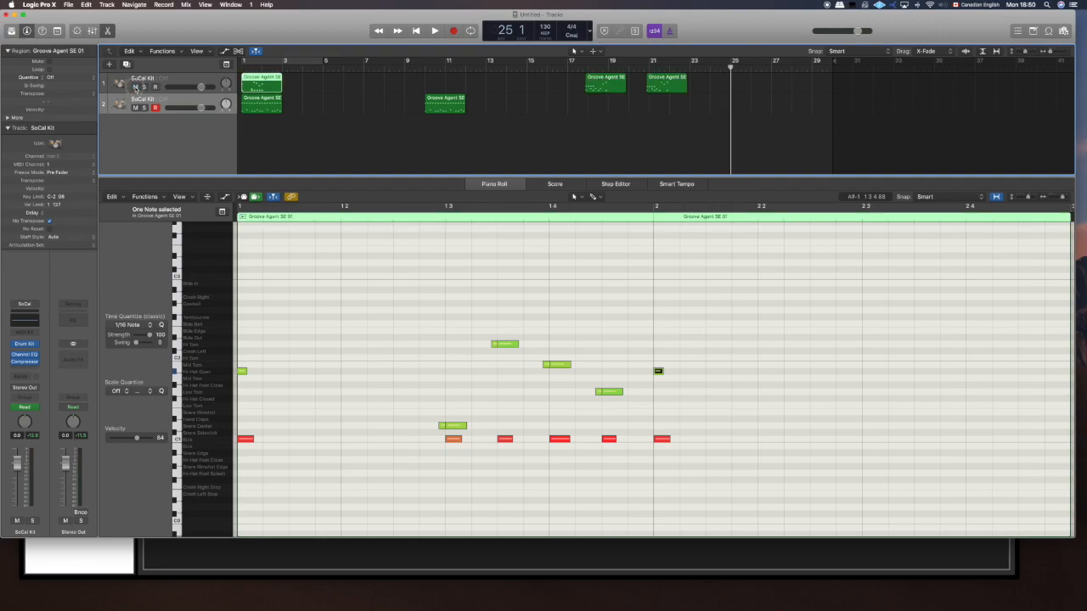
click(135, 109)
key(Return)
key(space)
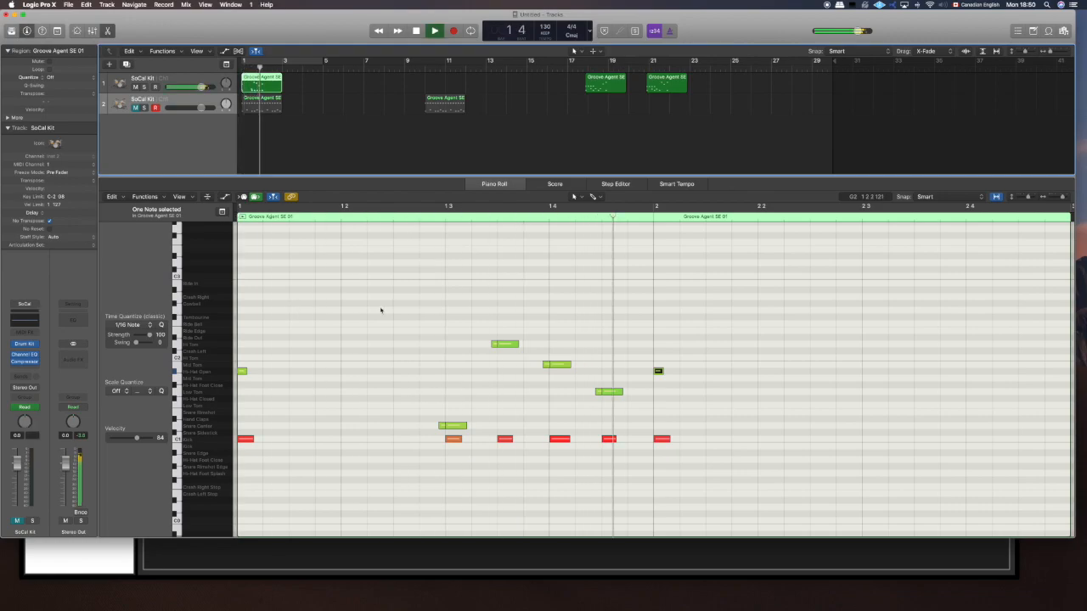
- Move the fill's open hi-hat note at bar 2 to Crash Left, then play the fill from the start and stop
key(space)
click(659, 370)
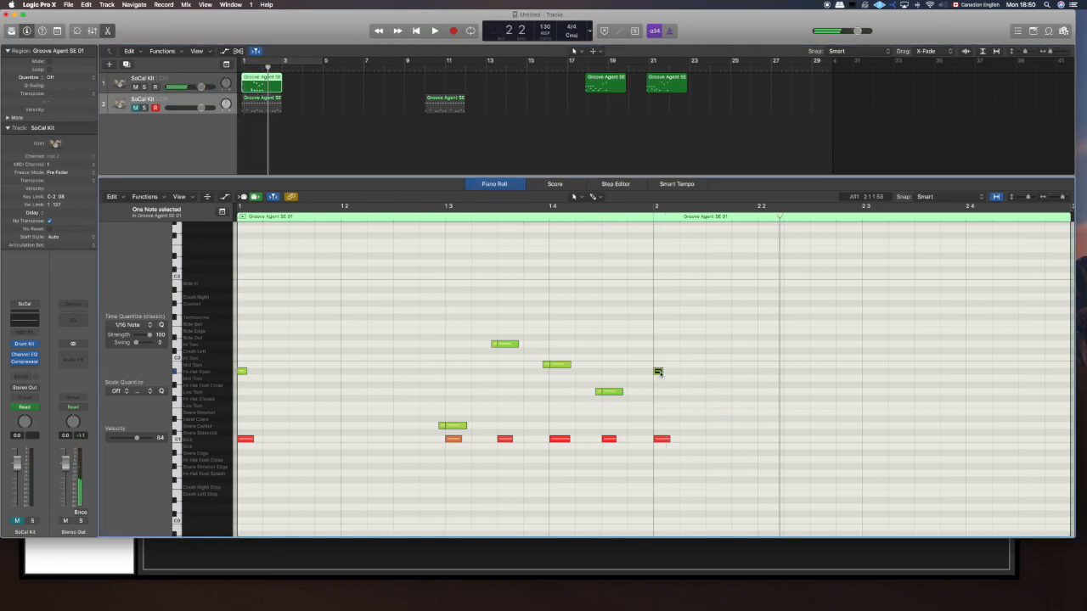
drag(660, 370, 658, 350)
key(Return)
key(space)
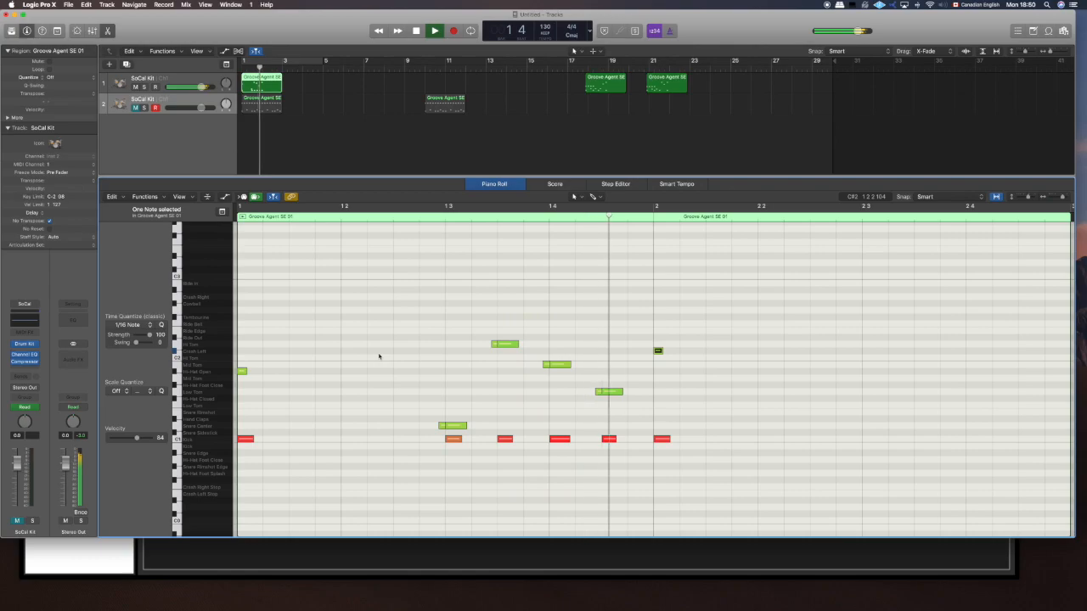
key(space)
key(Return)
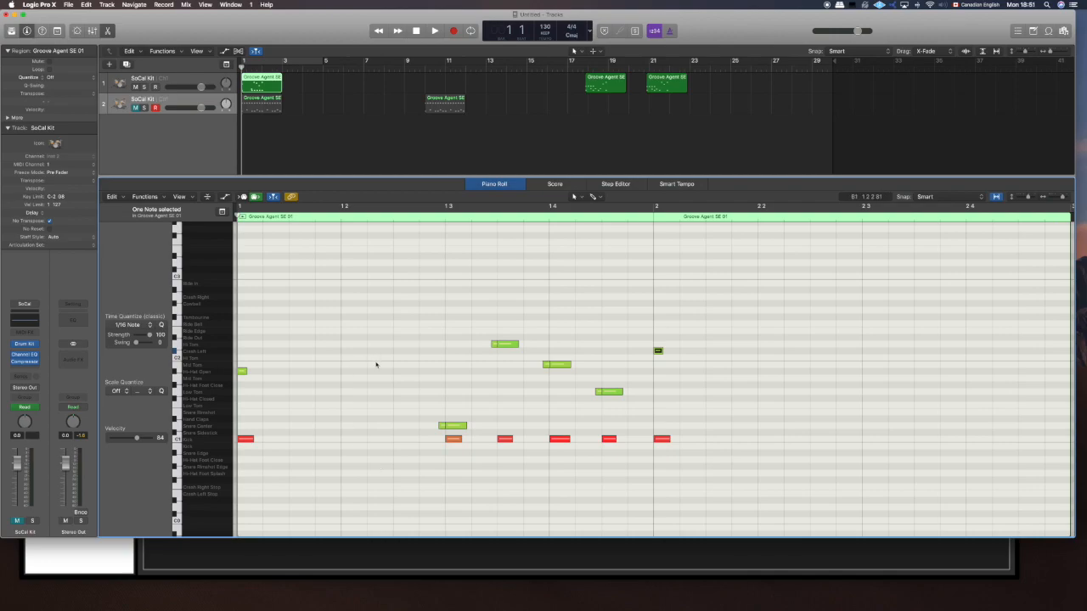
- Shift the fill region on track 1 one beat later and place the playhead at beat 3 of bar 1
click(308, 457)
drag(307, 457, 223, 329)
click(289, 216)
click(331, 216)
mouse_move(331, 216)
mouse_down()
mouse_move(363, 217)
mouse_move(337, 216)
mouse_up()
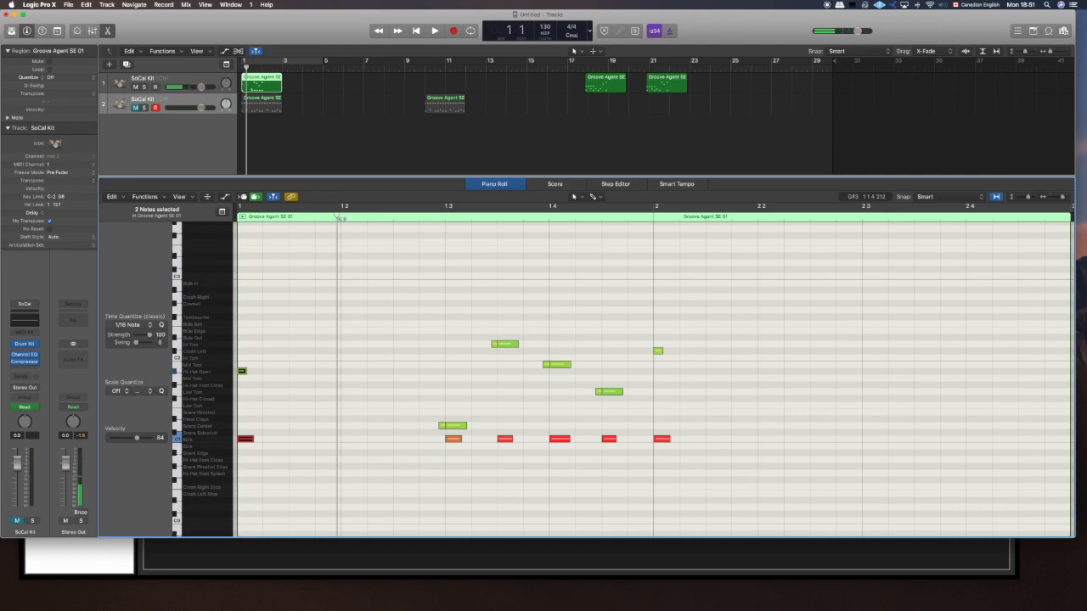
drag(338, 218, 401, 218)
click(373, 218)
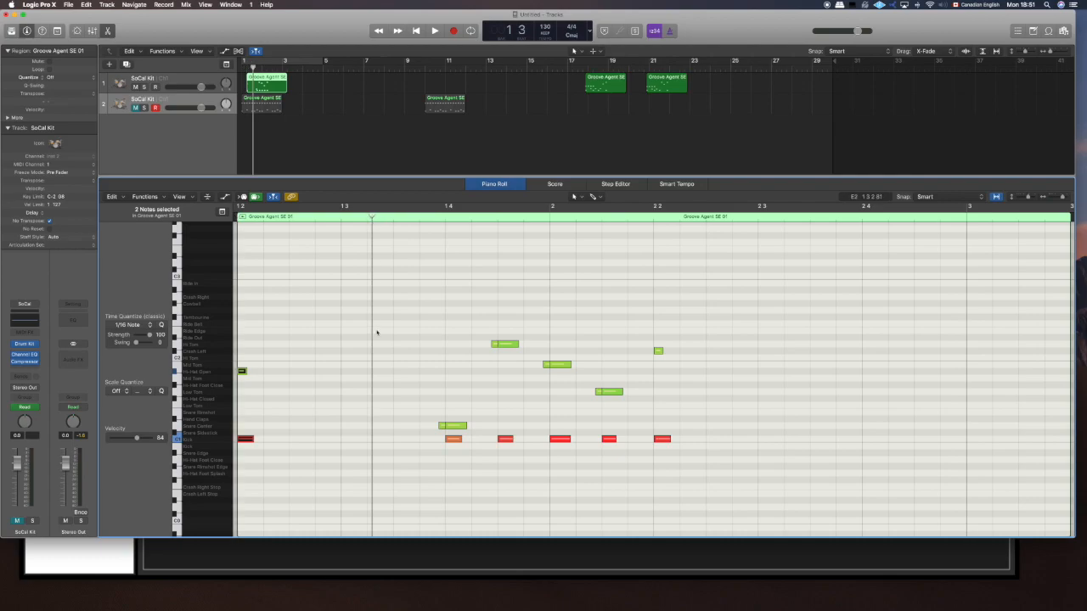
drag(368, 216, 341, 216)
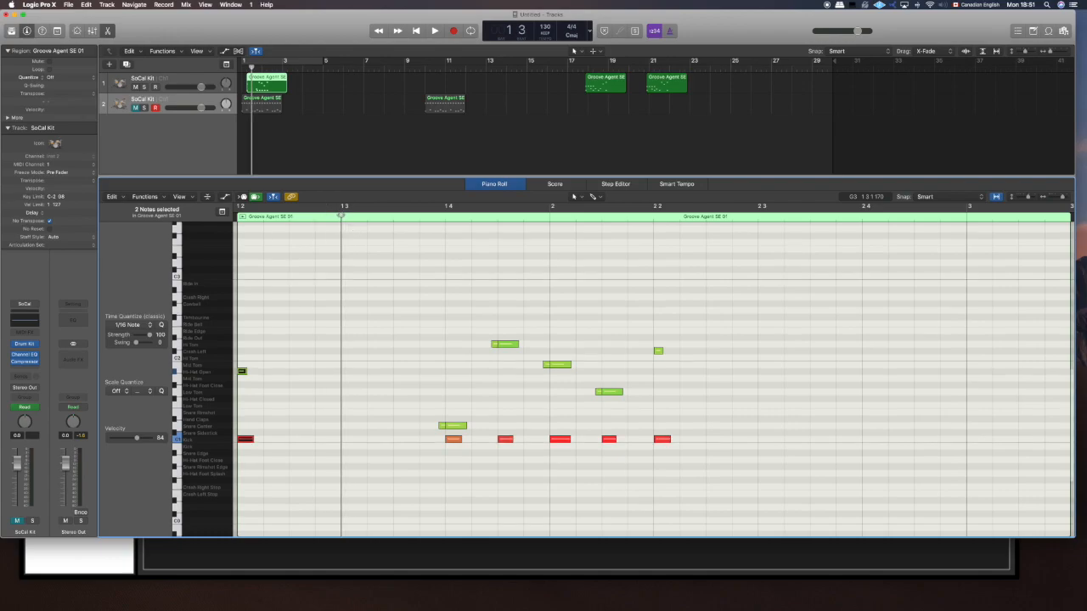
click(341, 427)
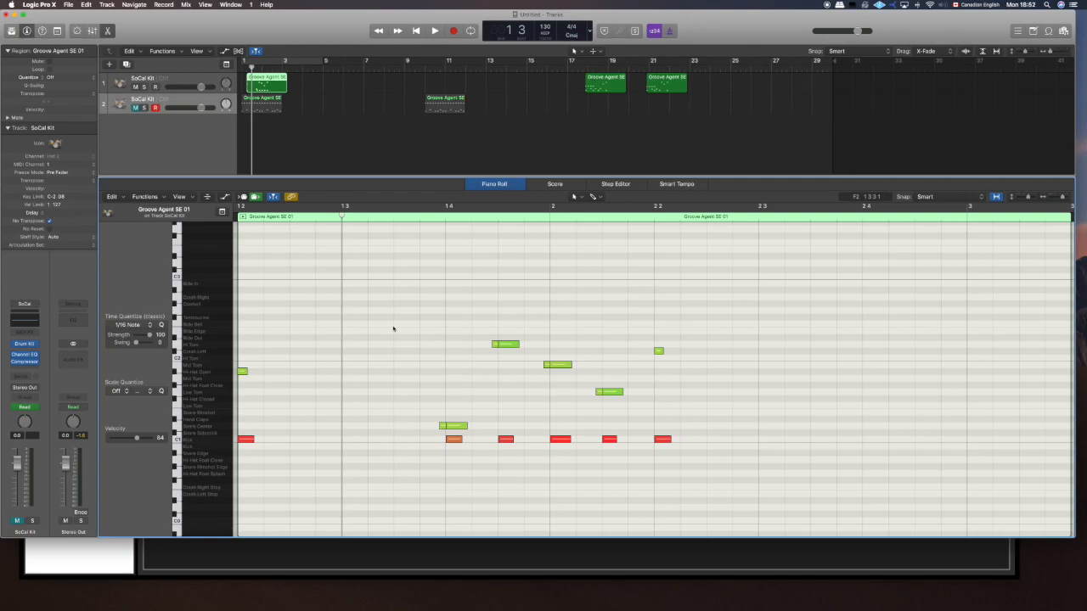
- Move the fill region on track 1 to bar 2 and extend its start back to bar 1
drag(341, 217, 385, 219)
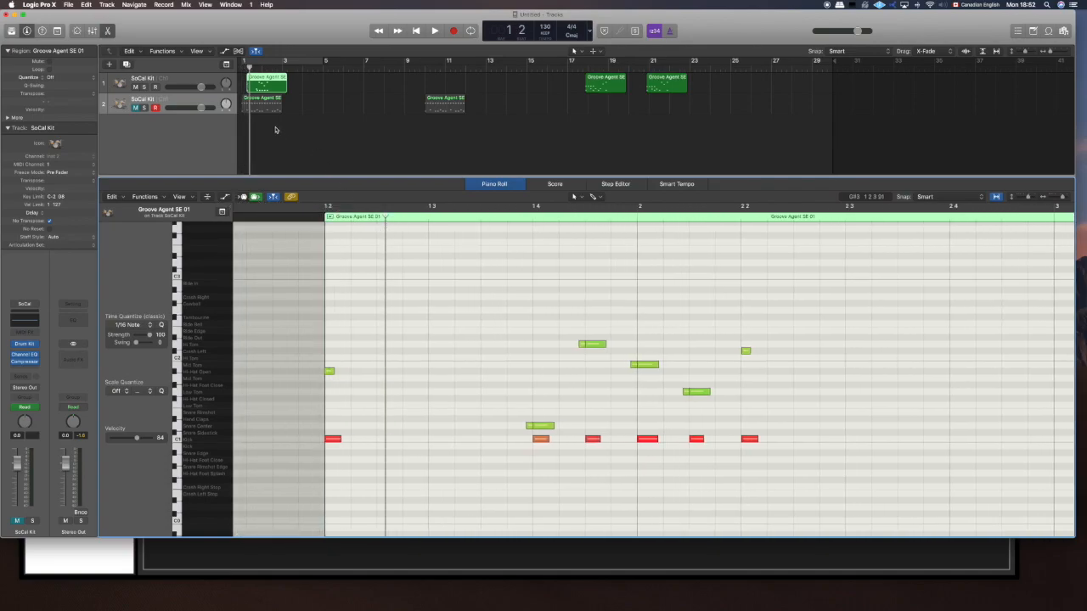
click(350, 260)
drag(255, 90, 270, 92)
scroll(616, 293, left, 5)
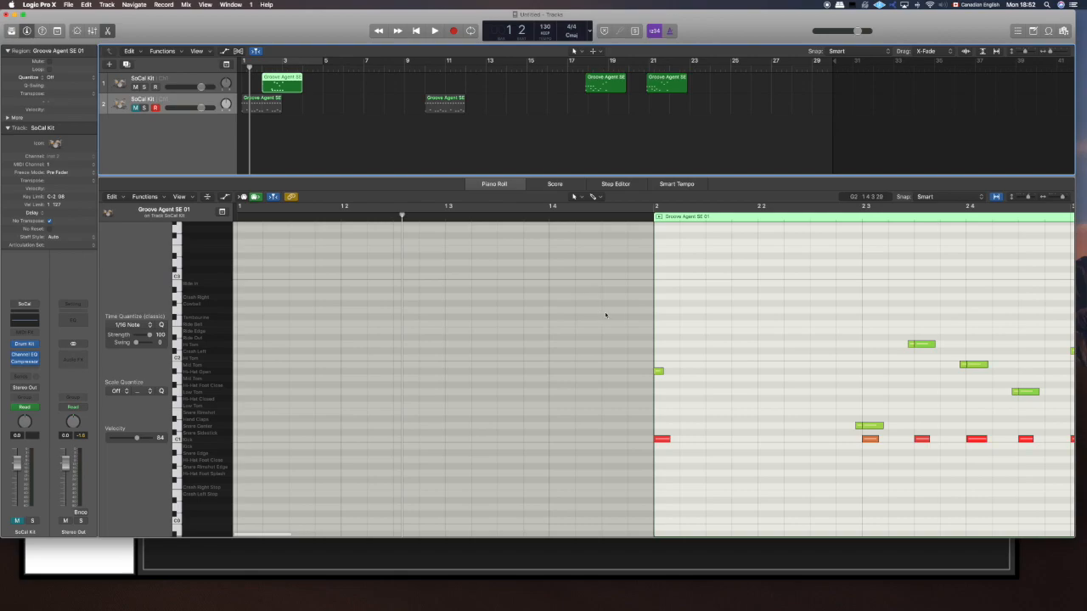
drag(652, 311, 206, 328)
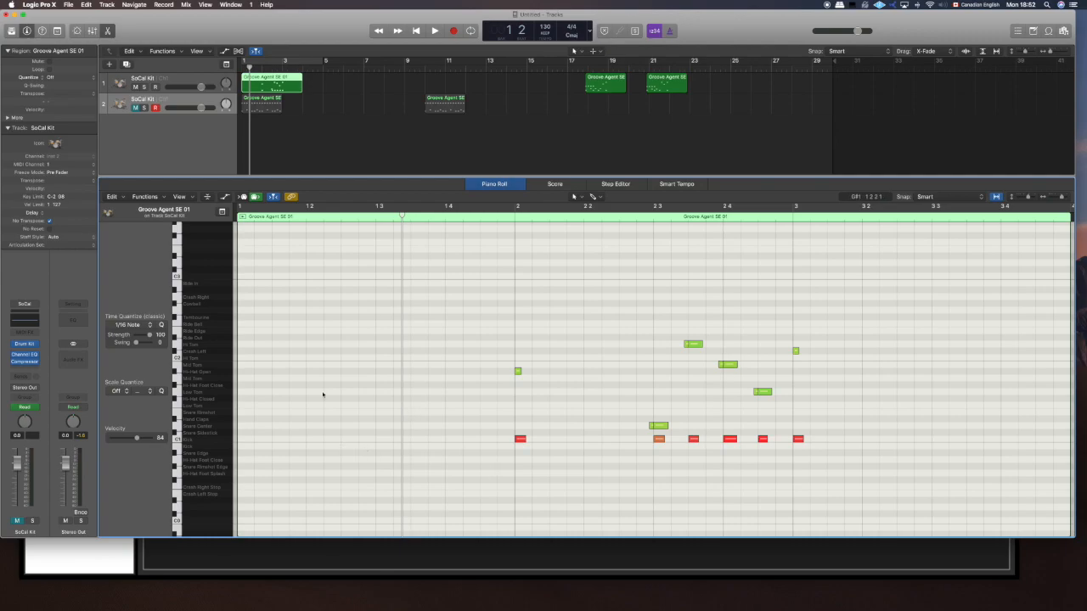
- Unmute track 2, copy all first-bar notes of its region and paste them into bar 1 of track 1's extended region
click(270, 109)
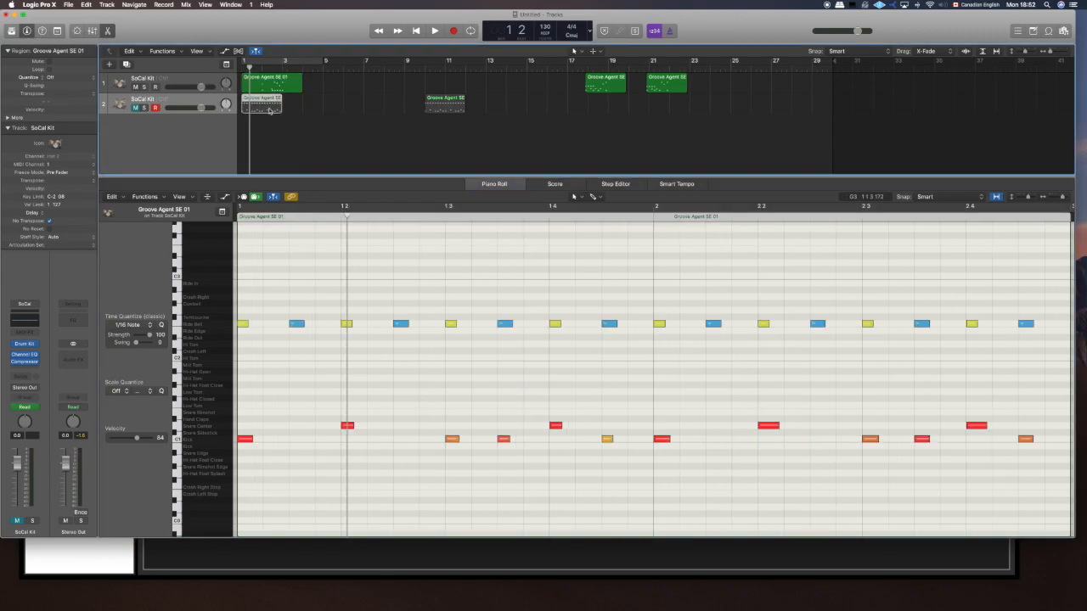
click(135, 108)
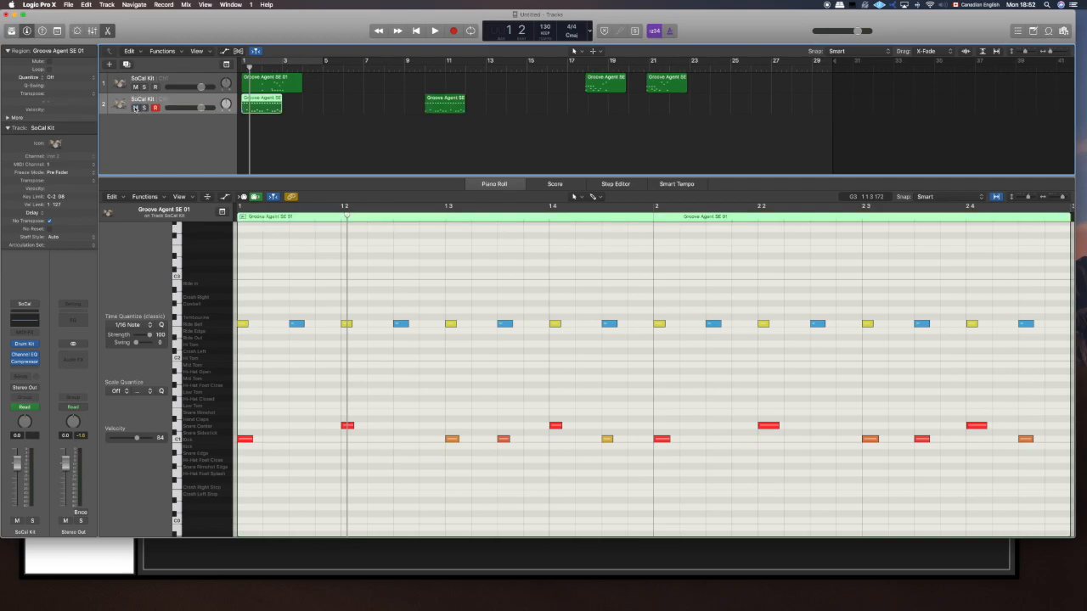
drag(643, 461, 255, 287)
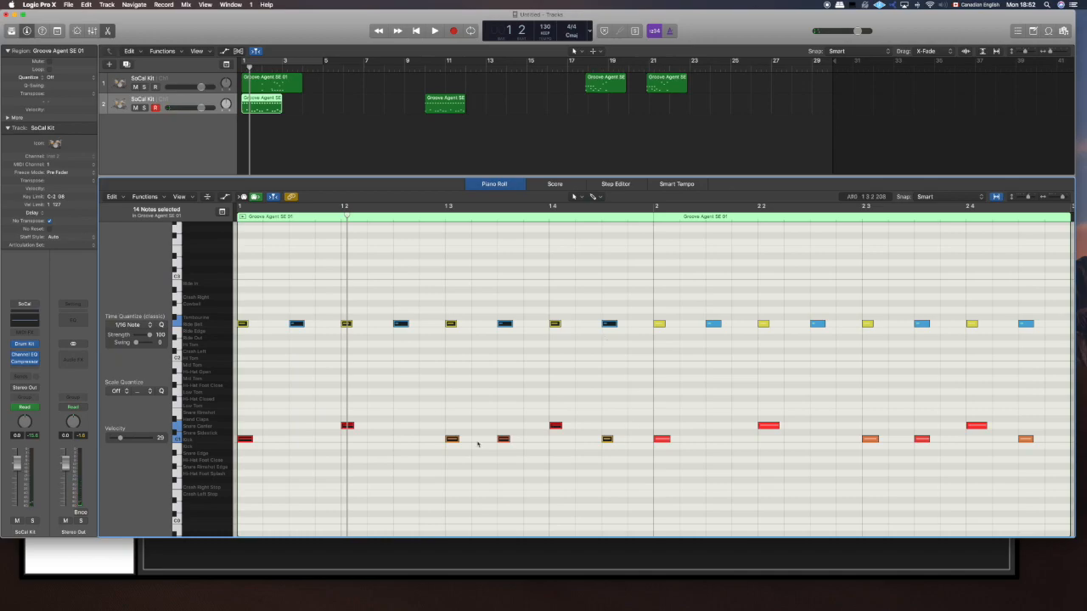
click(283, 83)
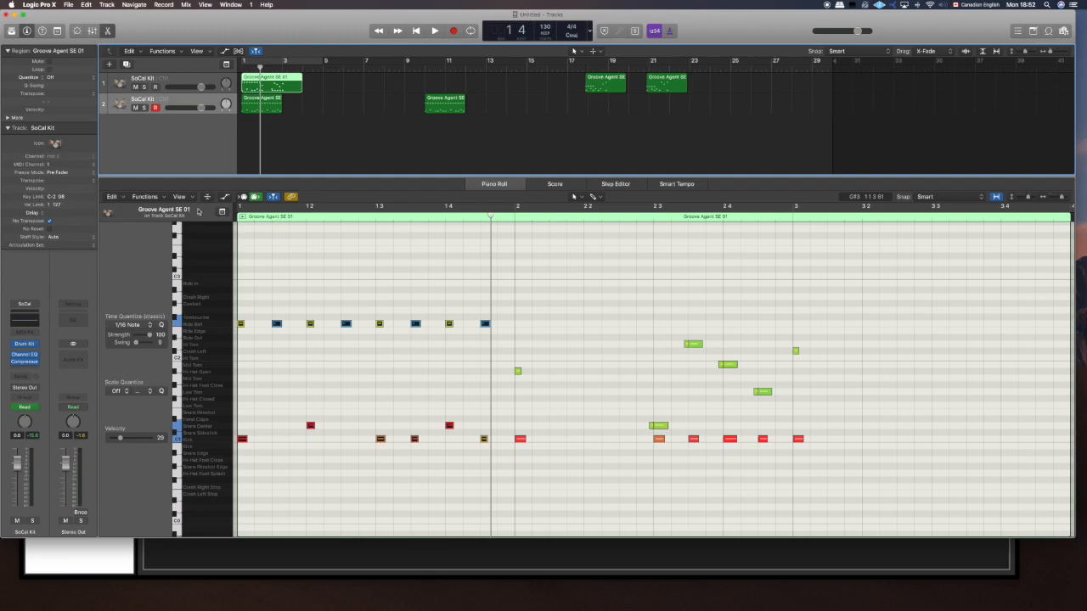
- Mute track 2, play track 1's combined region from the beginning, and stop playback
click(272, 217)
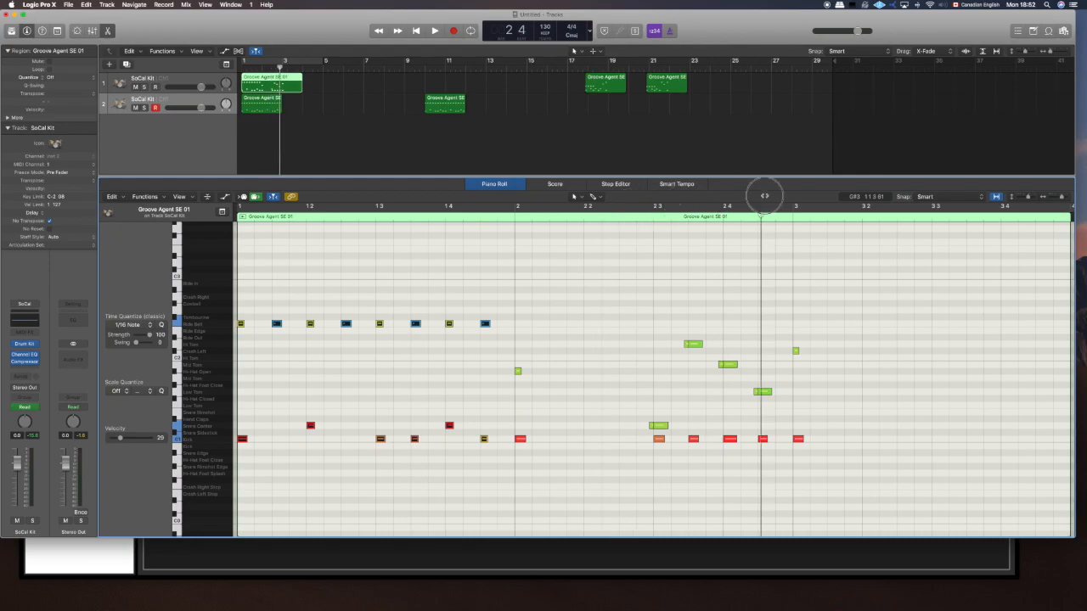
click(399, 212)
drag(396, 216, 249, 145)
key(space)
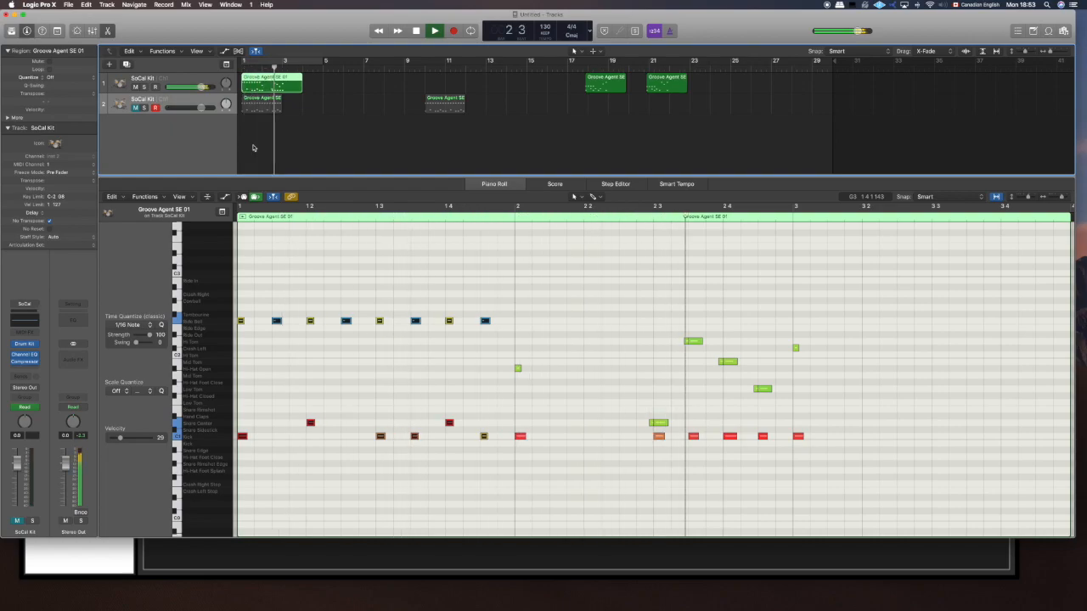
key(space)
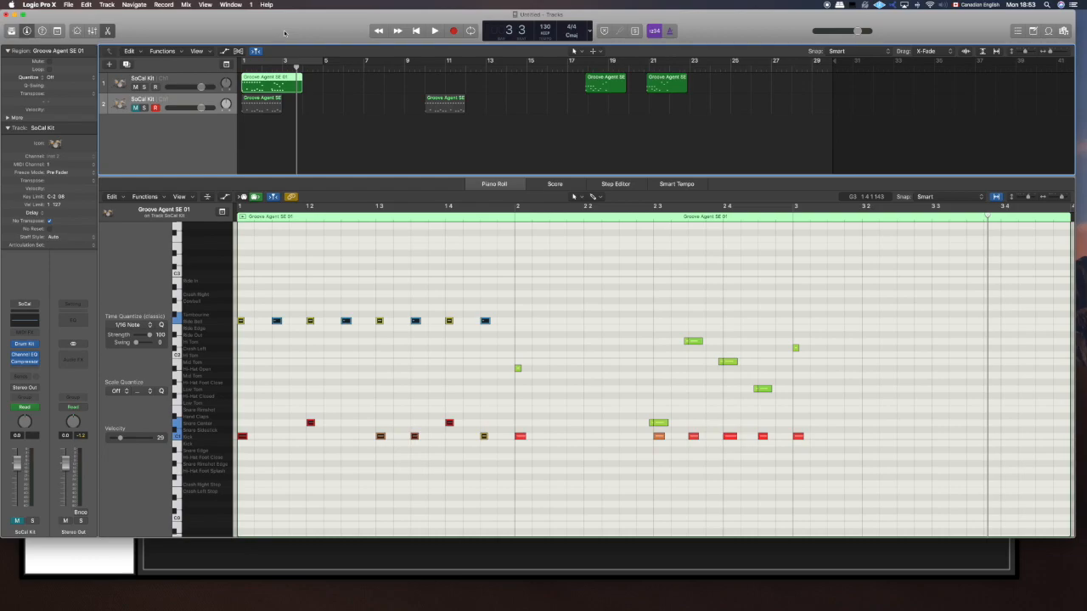
- Export the combined region as the MIDI file Thor_Extro in the Thor folder
click(68, 4)
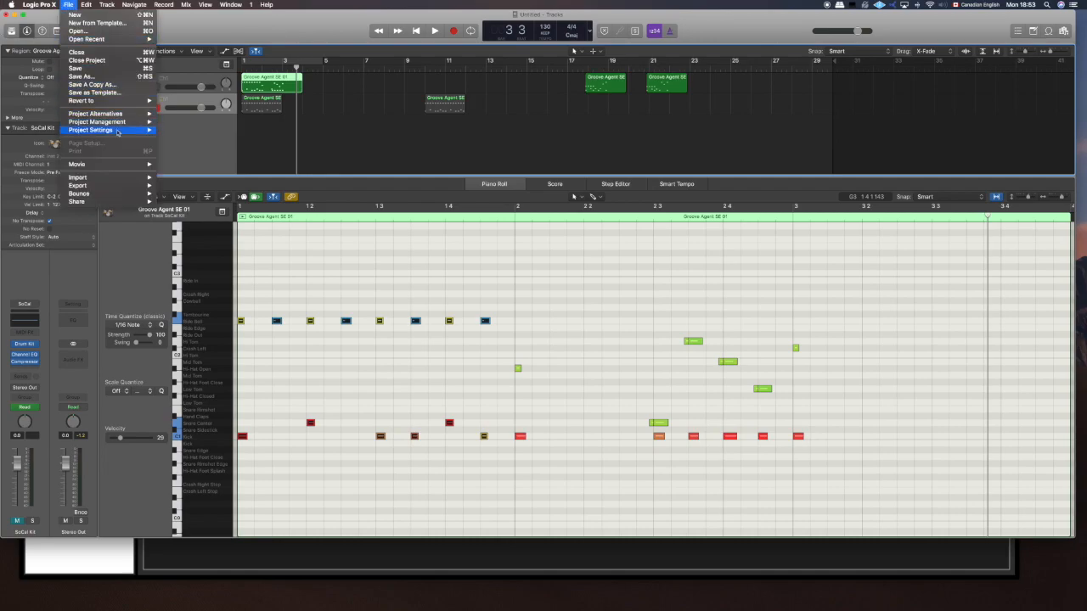
mouse_move(118, 180)
click(191, 208)
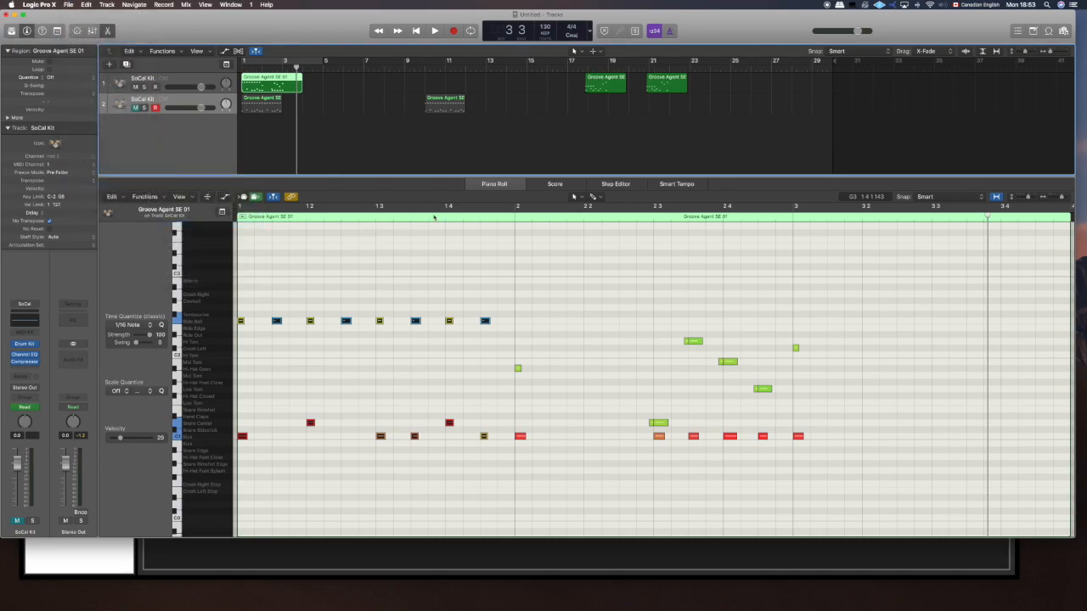
key(BackSpace)
key(BackSpace)
key(BackSpace)
key(BackSpace)
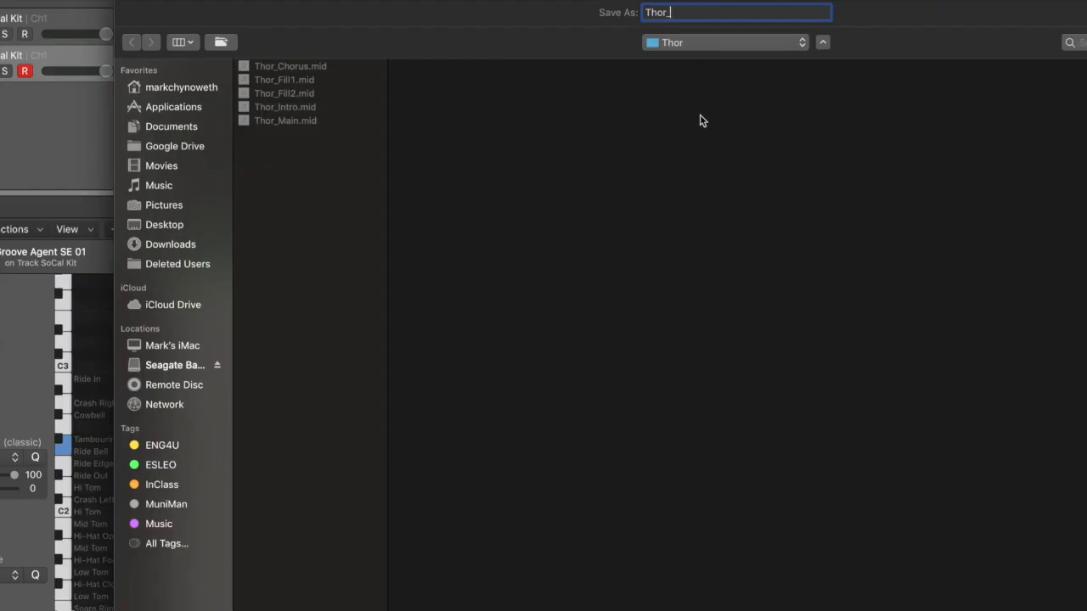
text(Extro)
key(Return)
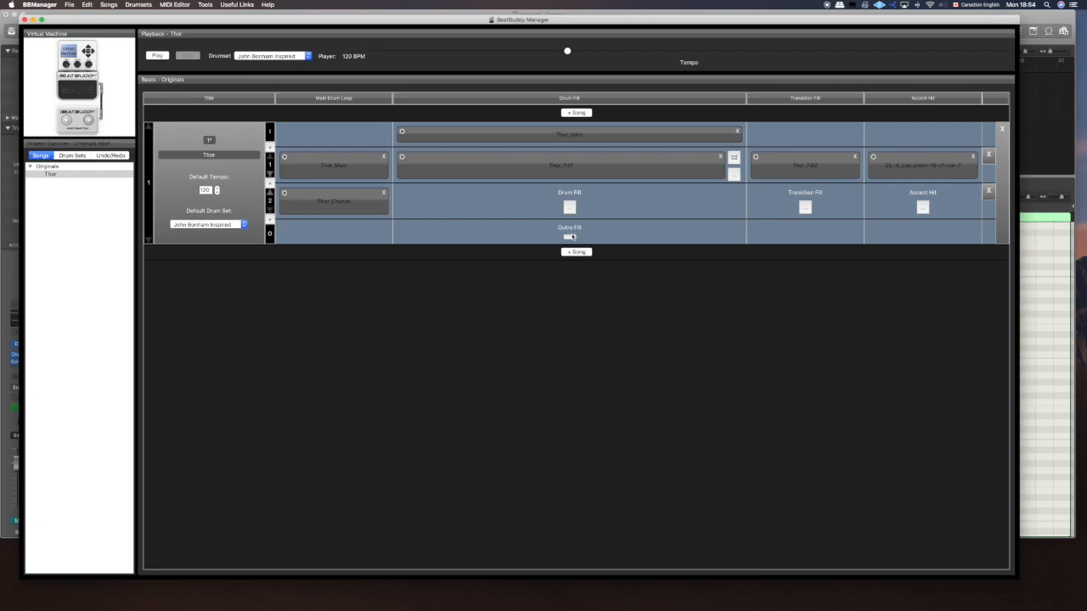
- Switch to BeatBuddy Manager, load Thor_Extro.mid from the Thor folder as the song's outro fill, and save the project
click(569, 236)
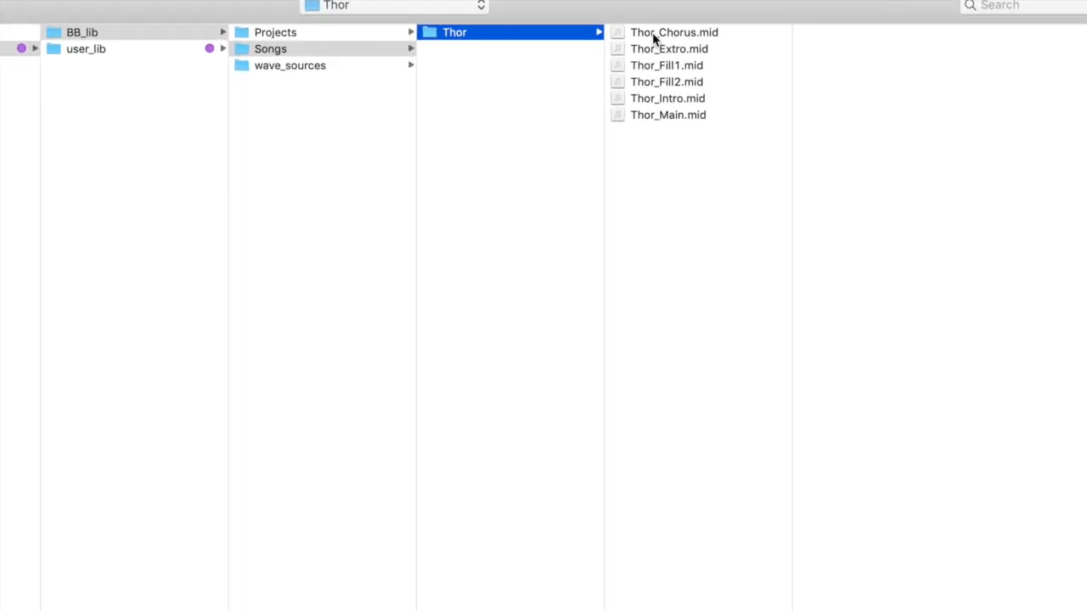
click(663, 78)
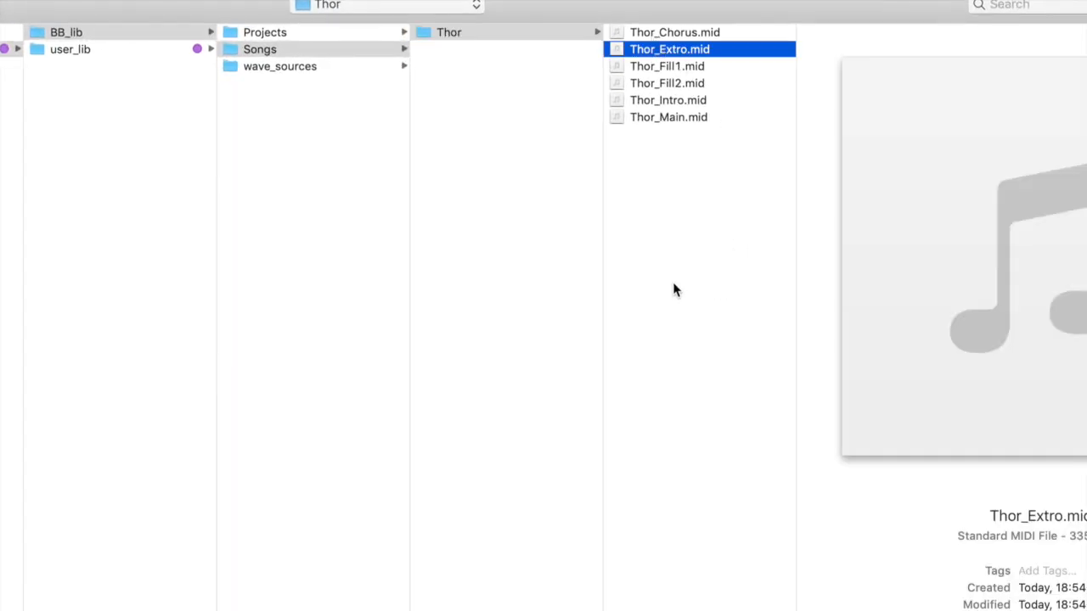
key(Return)
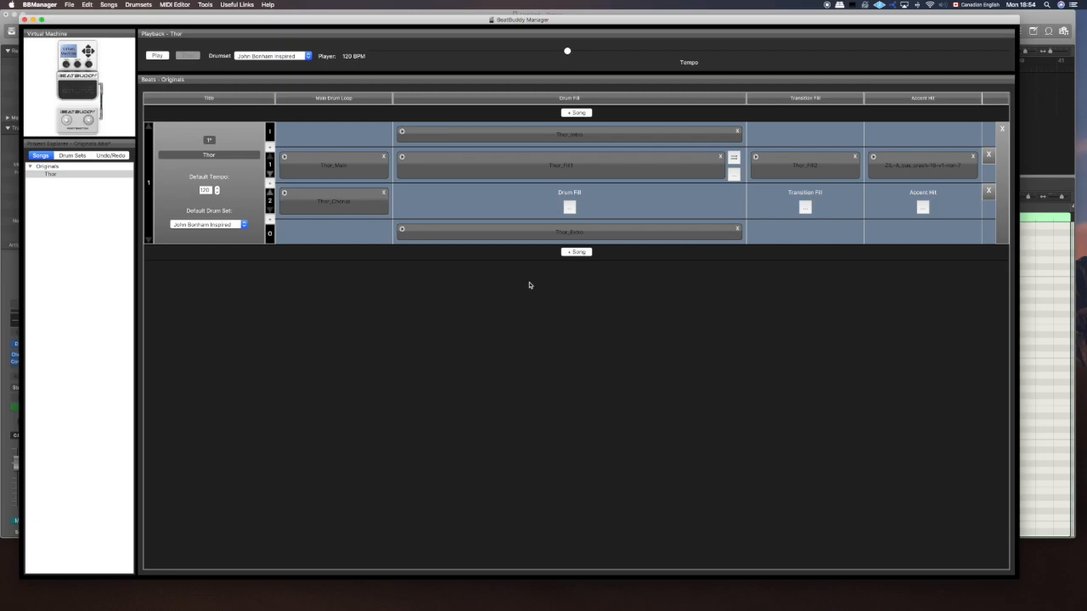
key(super+s)
- Play the song with the virtual pedal, transition from the main loop to the chorus, and trigger the outro
key(space)
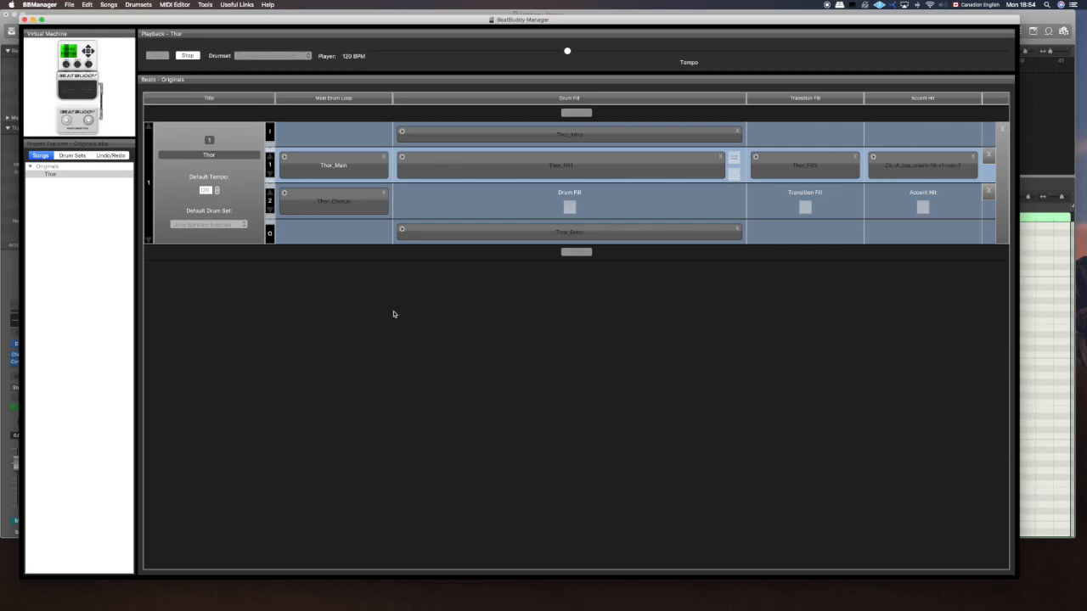
click(77, 92)
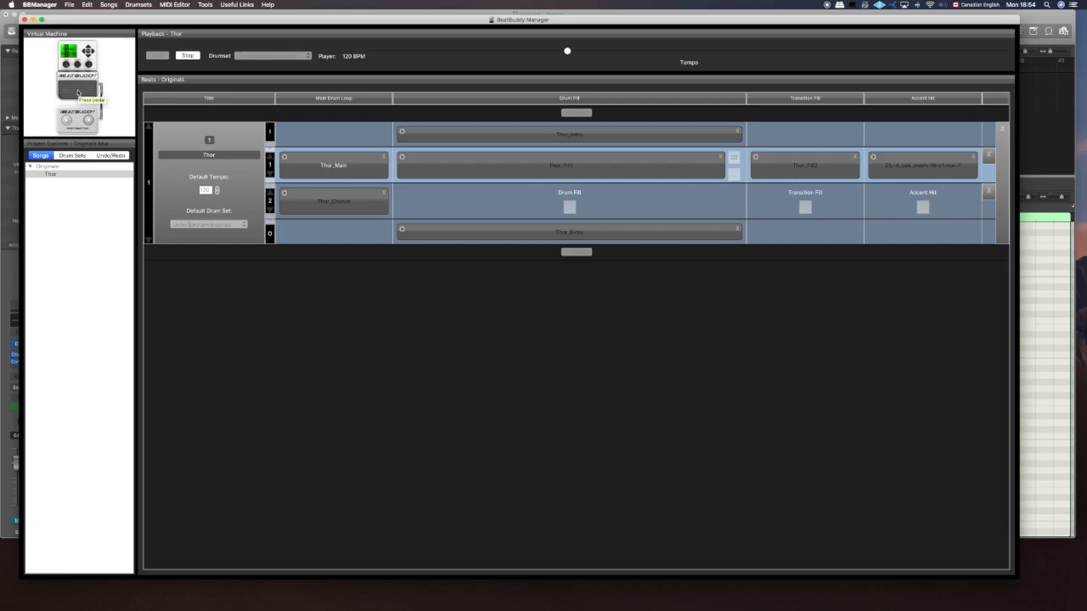
click(77, 92)
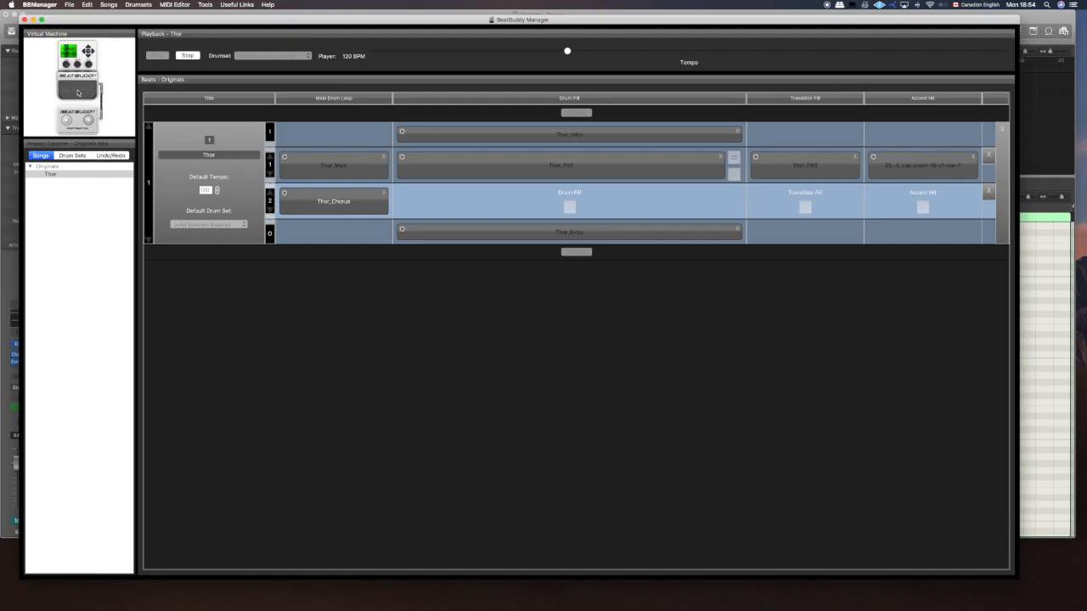
double_click(78, 93)
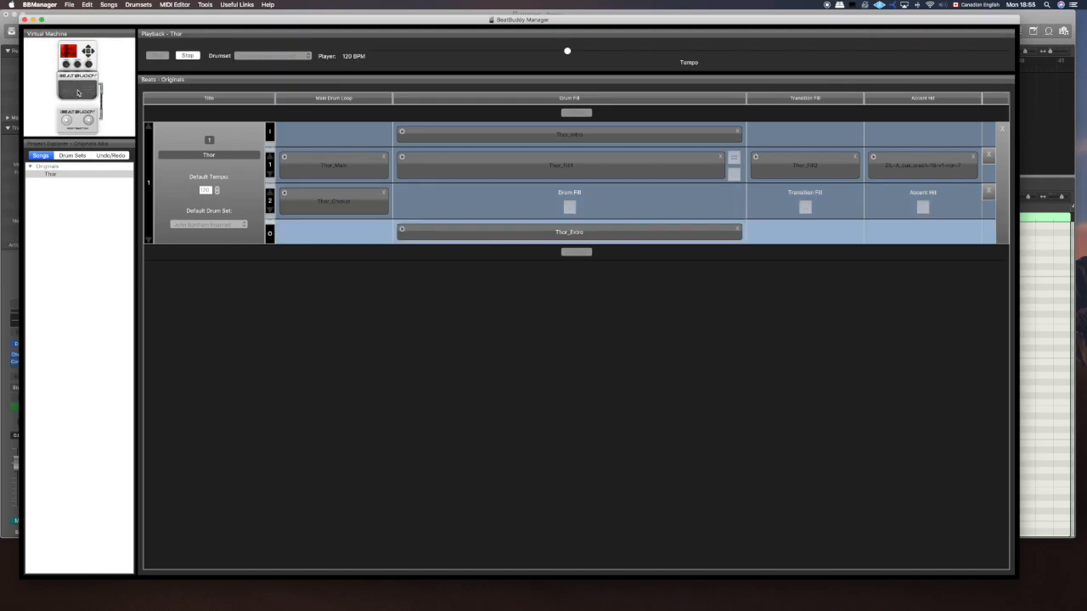